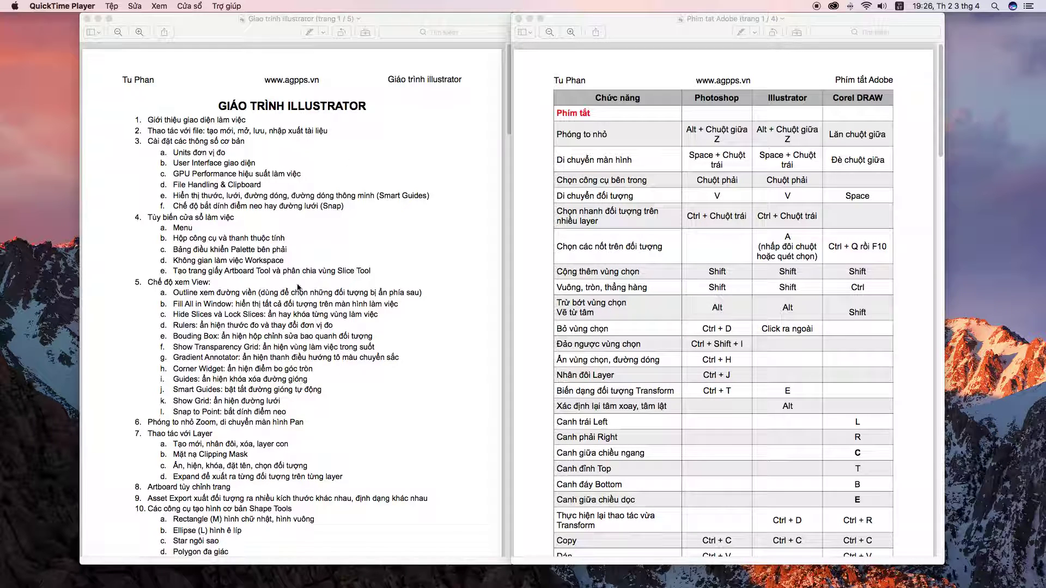
Step: Scroll the course outline PDF down to the page-3 Shape Modes and Pathfinder items
scroll(308, 287, down, 5)
scroll(305, 288, down, 3)
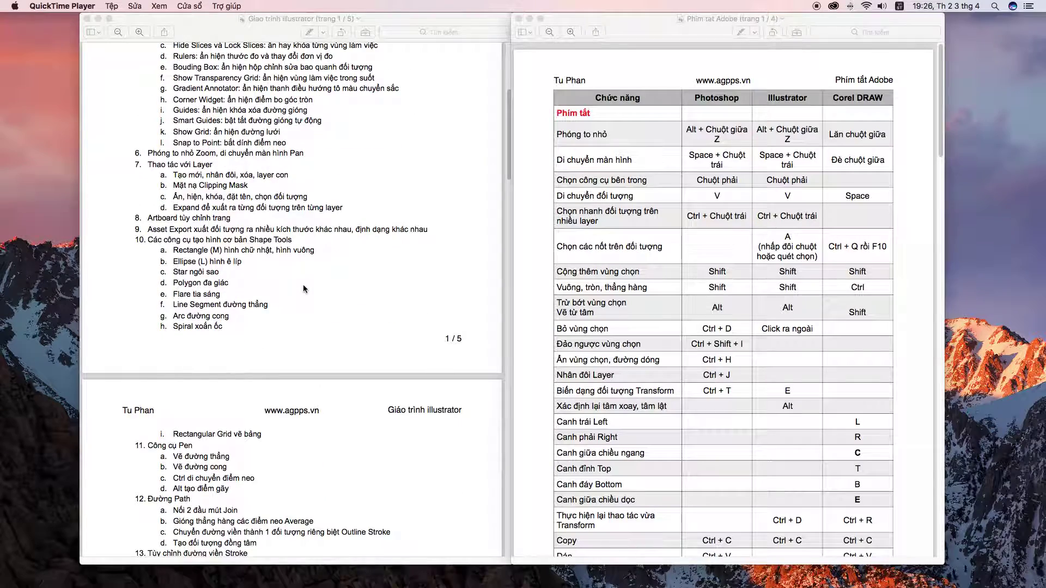
scroll(303, 289, down, 2)
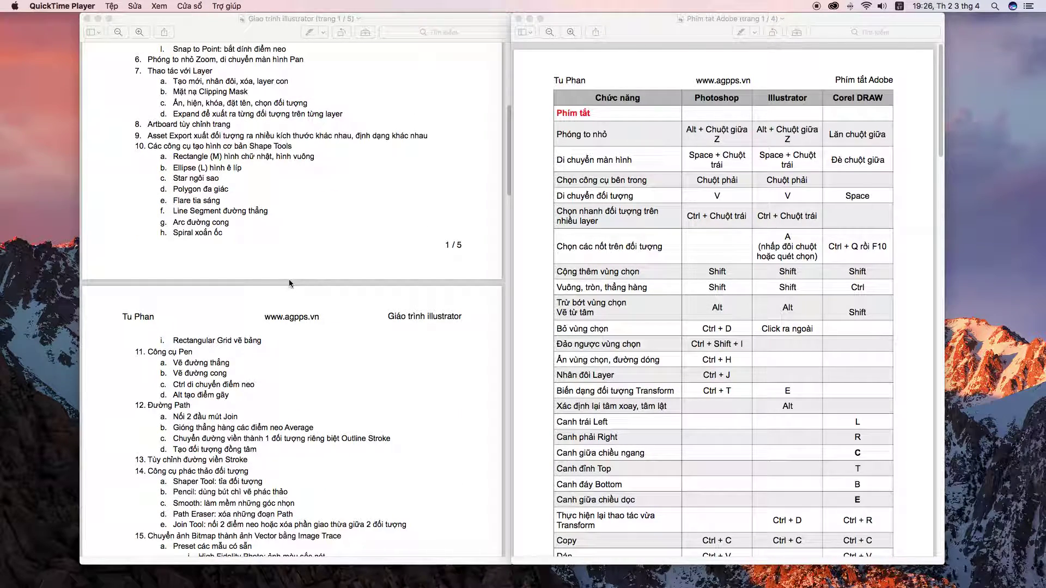
scroll(286, 276, down, 3)
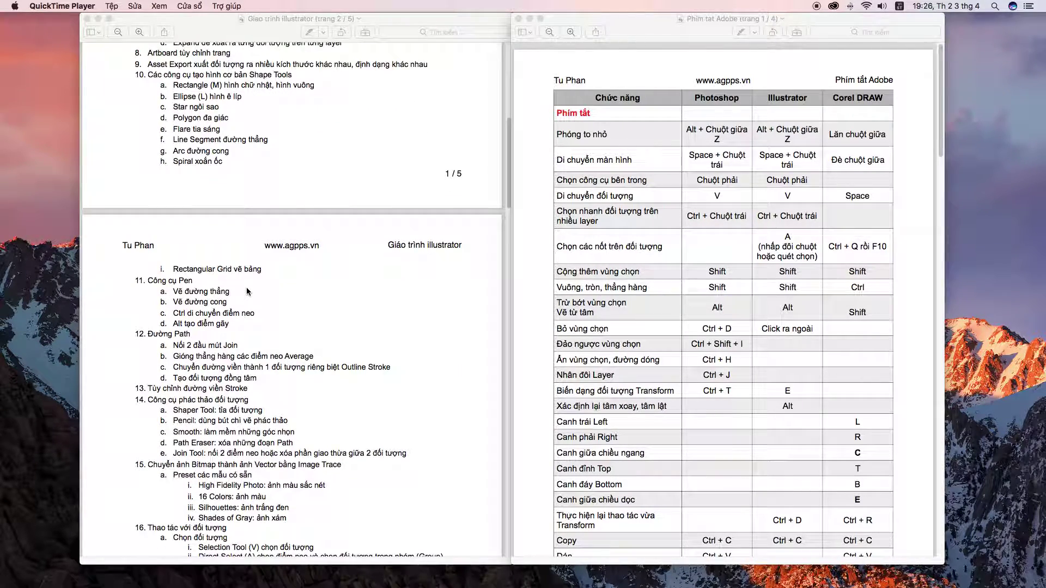
scroll(247, 292, down, 2)
scroll(246, 287, down, 5)
scroll(234, 297, down, 3)
scroll(219, 303, down, 4)
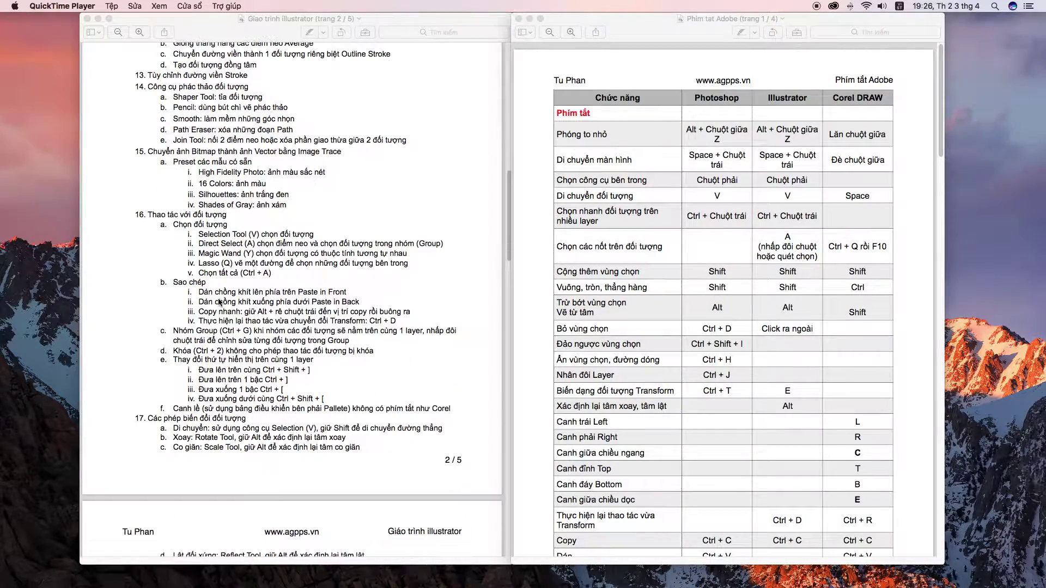
scroll(218, 302, down, 4)
scroll(219, 303, down, 2)
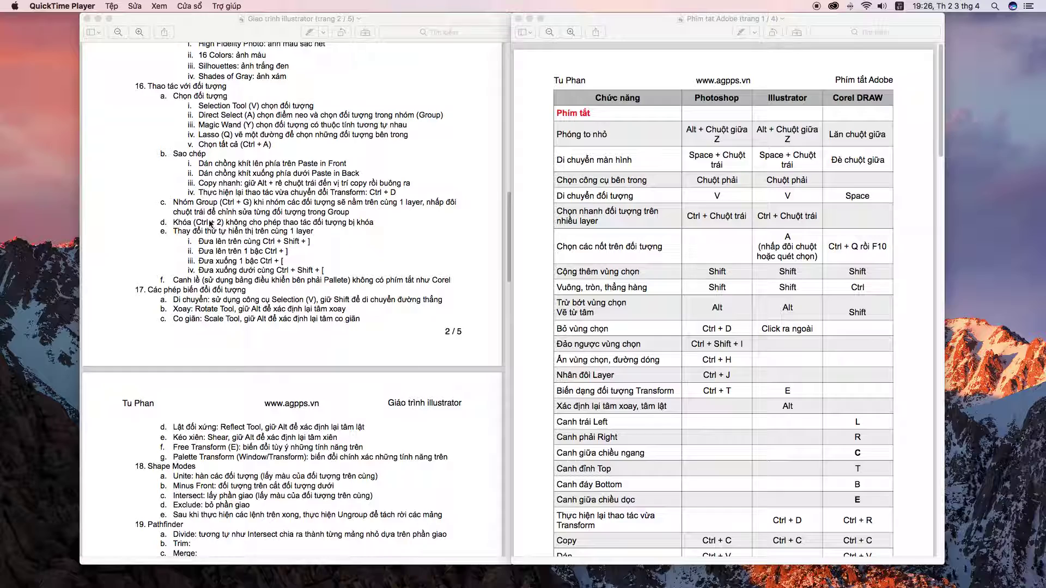
scroll(178, 314, down, 1)
scroll(178, 306, down, 1)
scroll(176, 307, down, 1)
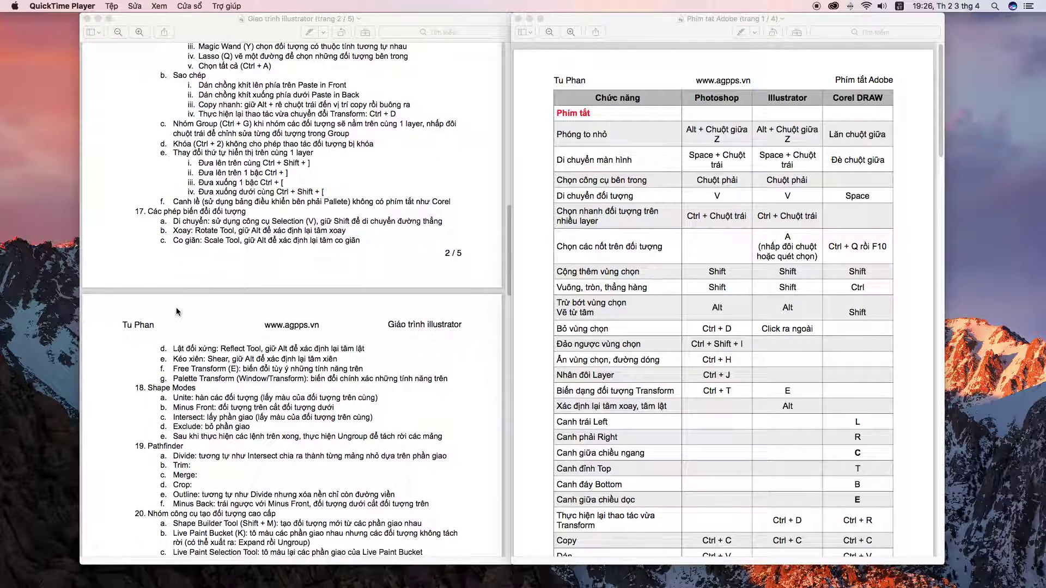
scroll(178, 313, down, 1)
scroll(157, 345, down, 2)
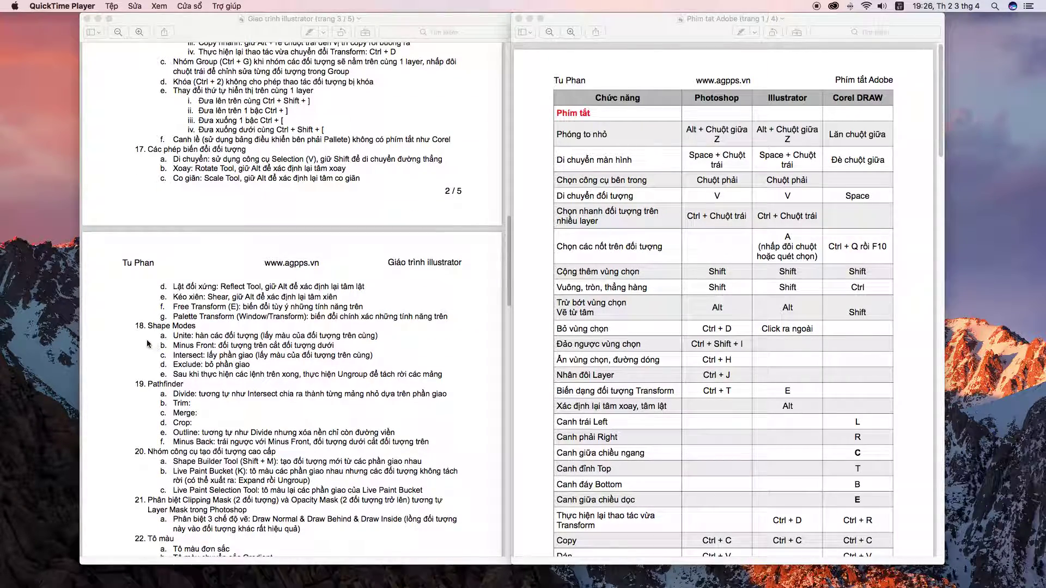
scroll(146, 339, down, 1)
Step: Highlight the outline items from 18 Shape Modes and 19 Pathfinder down to Outline
click(153, 275)
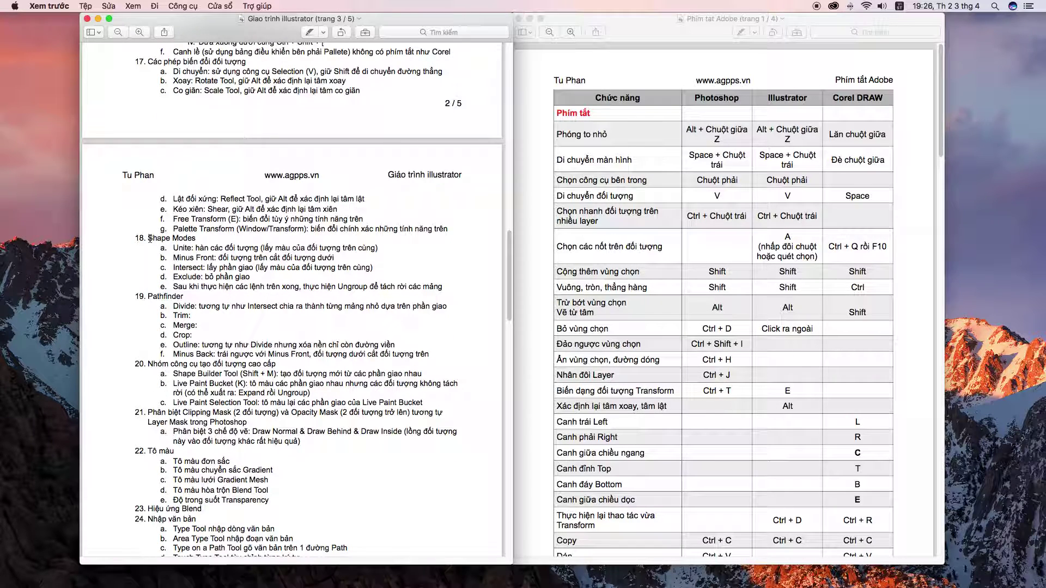
drag(148, 238, 194, 297)
key(shift+Down)
key(shift+Down)
key(shift+Down)
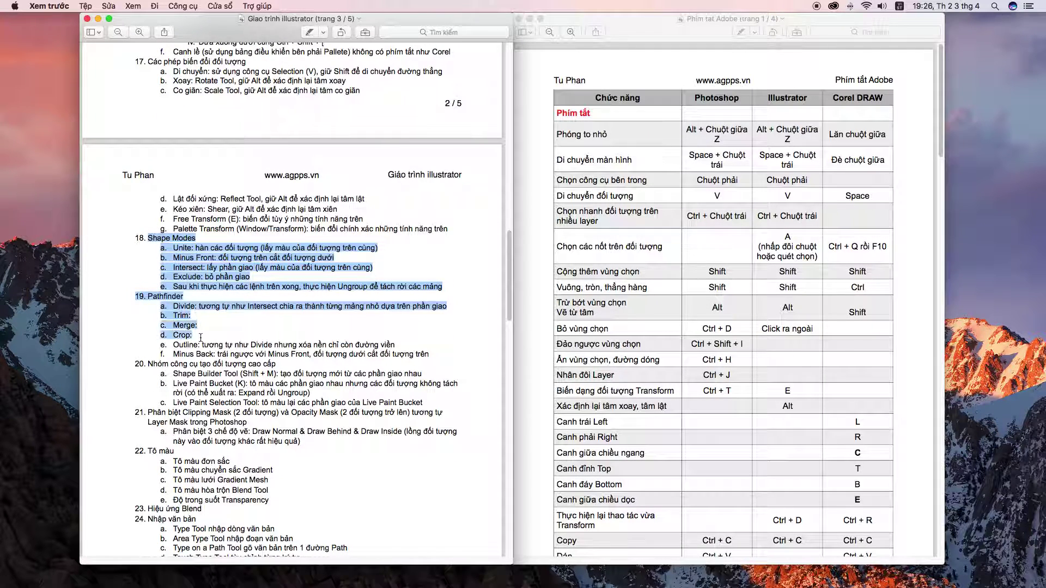
key(shift+Down)
key(shift+Down)
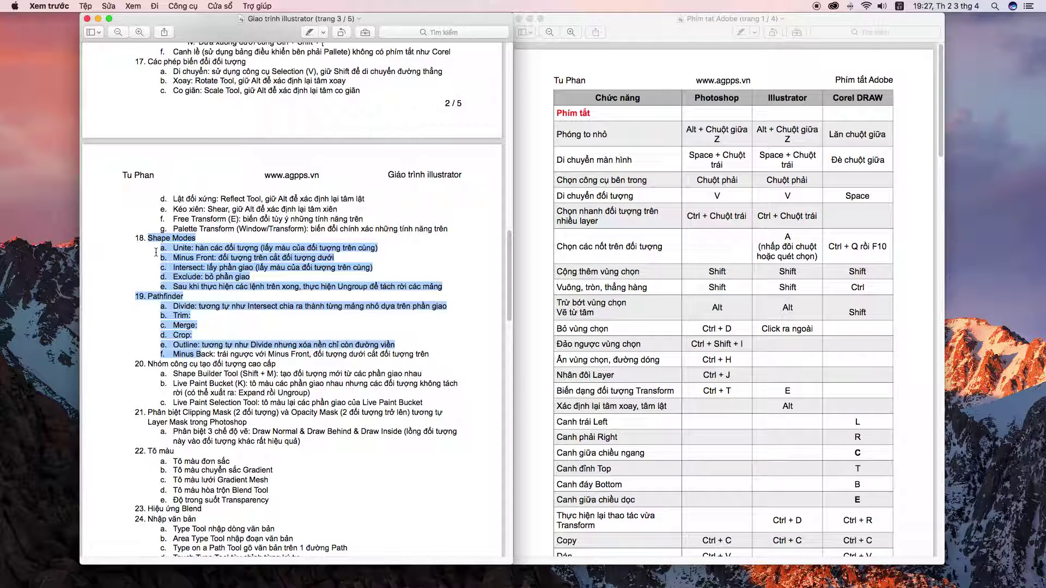
mouse_move(137, 237)
mouse_down()
mouse_move(205, 342)
mouse_move(395, 345)
mouse_up()
Step: Scroll the Adobe shortcuts PDF down to the Pathfinder command rows on pages 3–4
scroll(620, 321, down, 5)
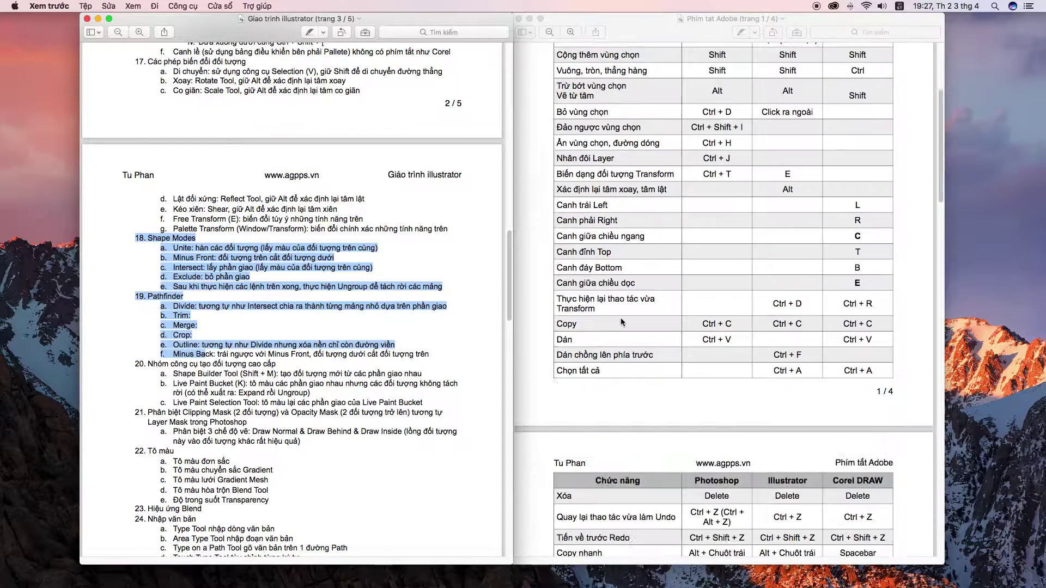
scroll(618, 321, down, 1)
scroll(619, 321, down, 1)
scroll(618, 320, down, 3)
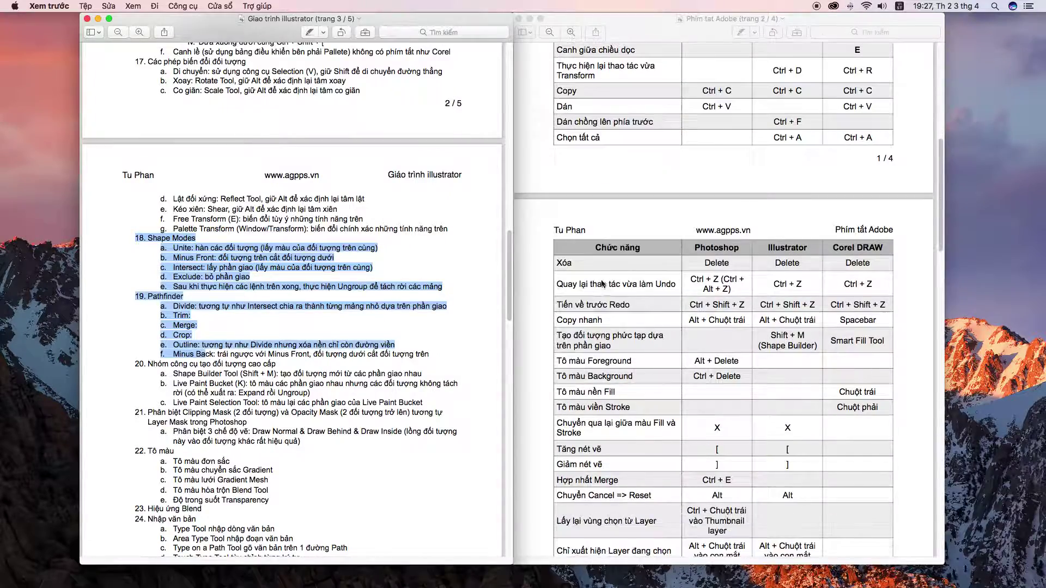
drag(592, 19, 619, 20)
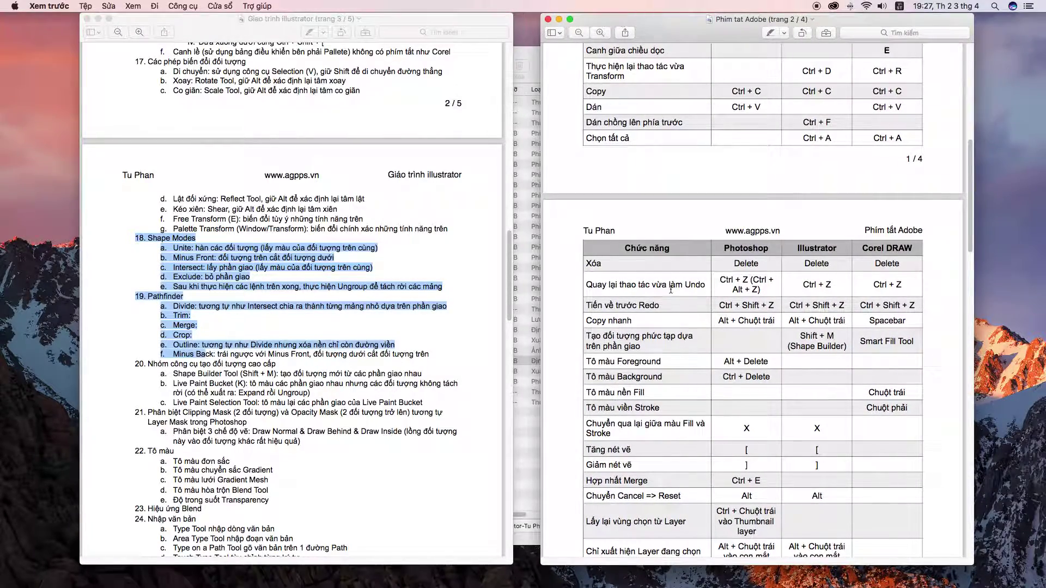
scroll(670, 294, down, 5)
scroll(668, 310, down, 3)
scroll(662, 327, down, 2)
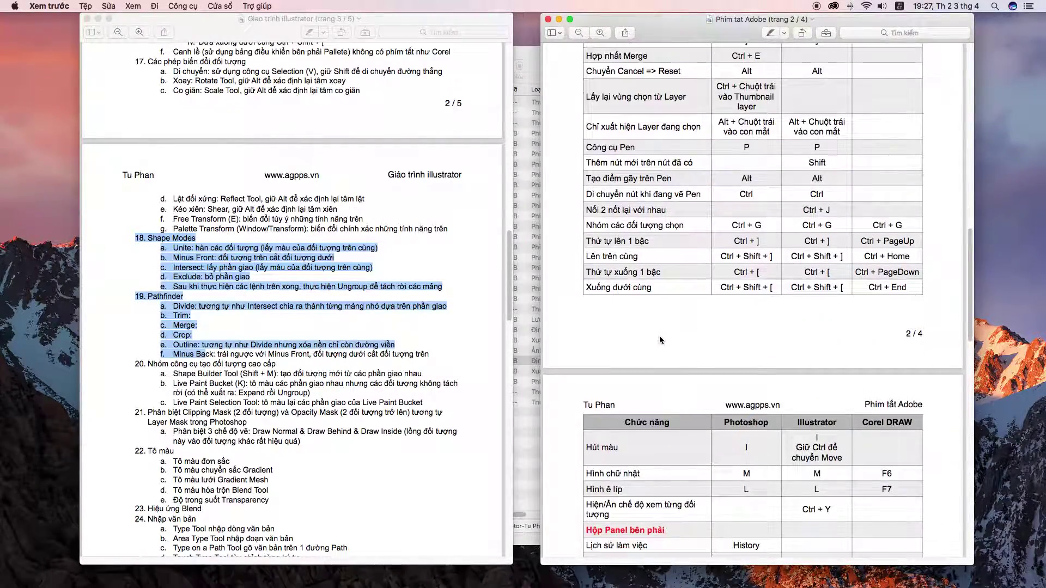
scroll(660, 337, down, 1)
scroll(654, 334, down, 2)
scroll(649, 331, down, 2)
scroll(641, 329, down, 1)
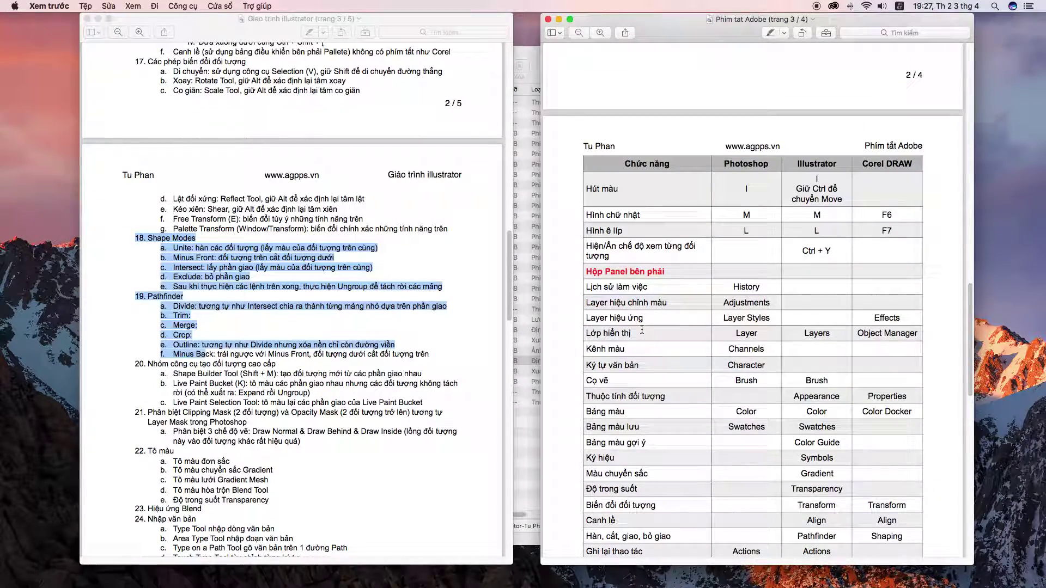
scroll(634, 325, down, 2)
scroll(627, 321, down, 2)
scroll(615, 316, down, 4)
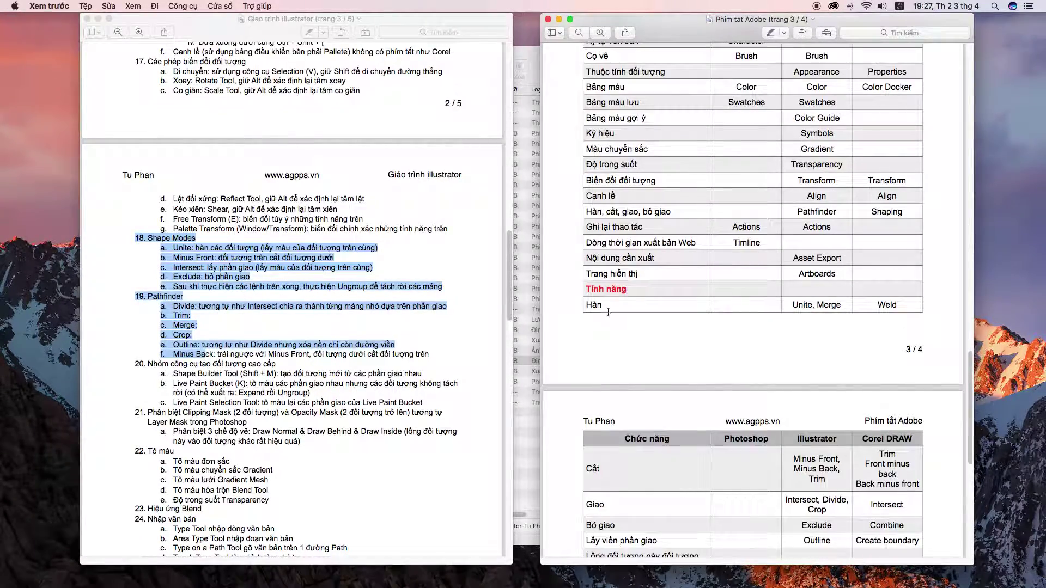
scroll(625, 295, down, 1)
scroll(665, 281, down, 2)
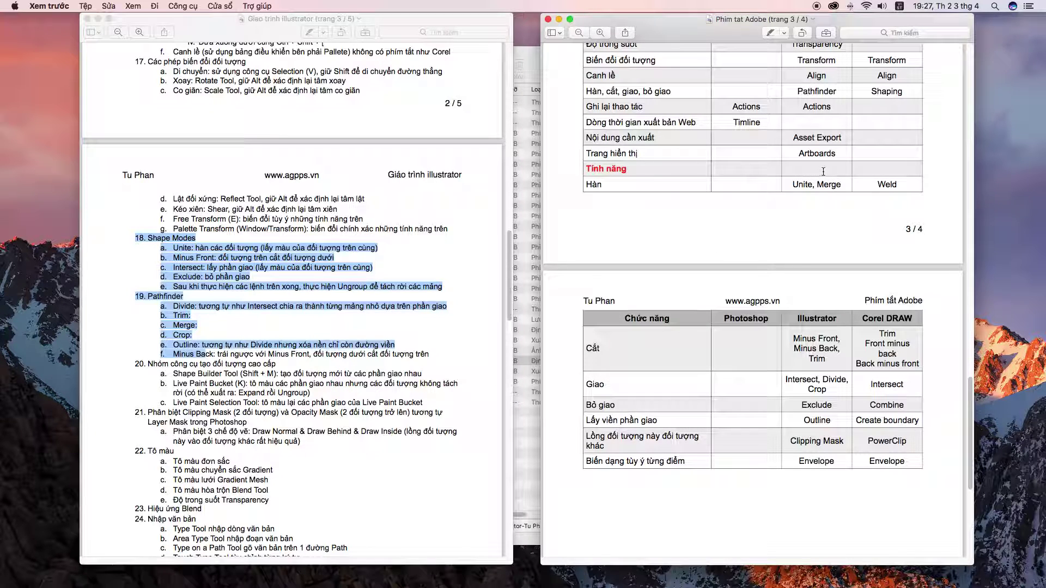
Step: Highlight the Hàn, Cắt and Giao shortcut rows, clear the highlight, and return to Illustrator
drag(791, 183, 835, 434)
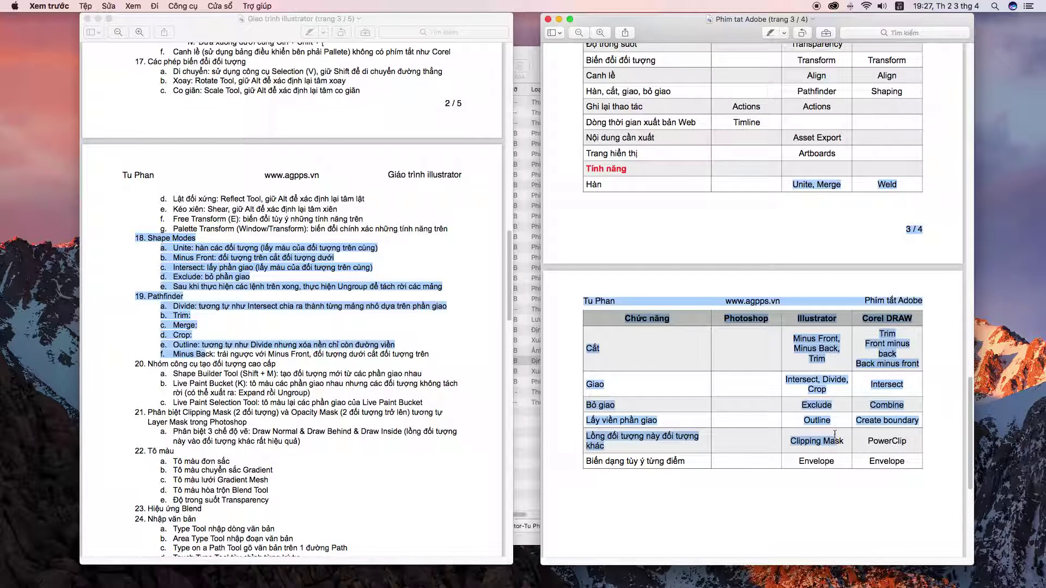
click(899, 185)
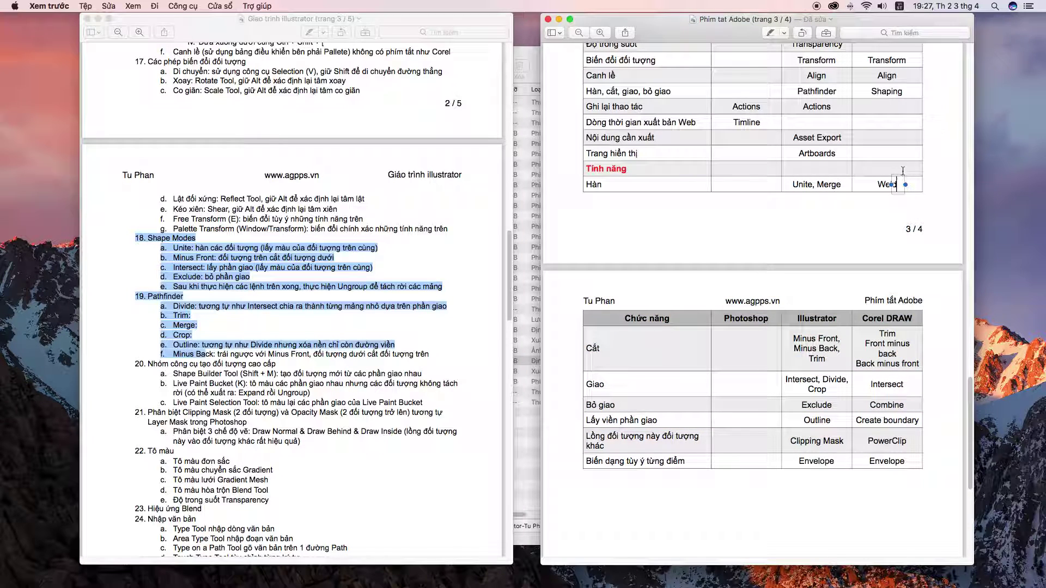
click(932, 170)
scroll(801, 222, down, 1)
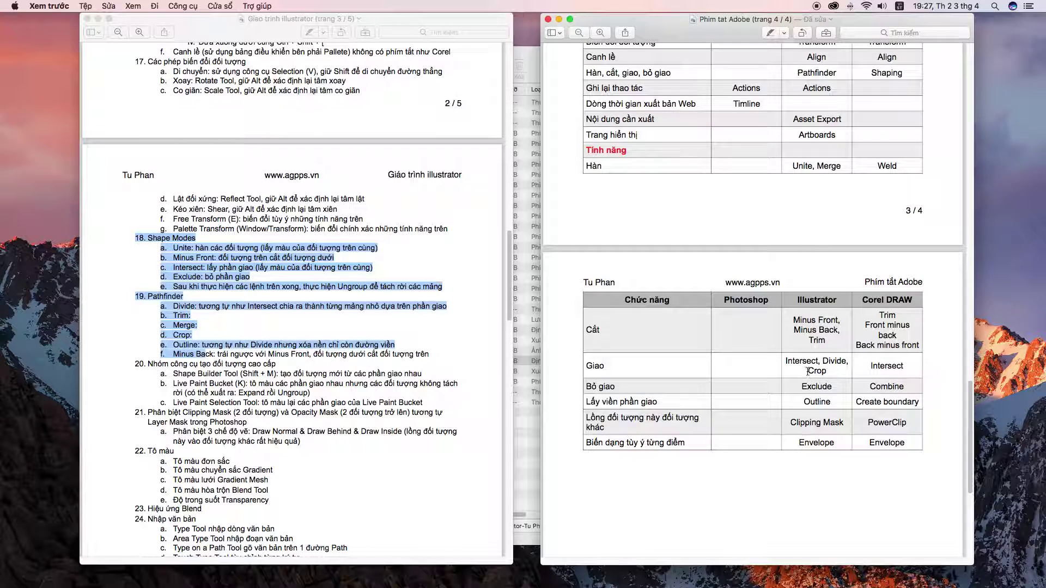
scroll(807, 373, down, 1)
scroll(808, 372, down, 1)
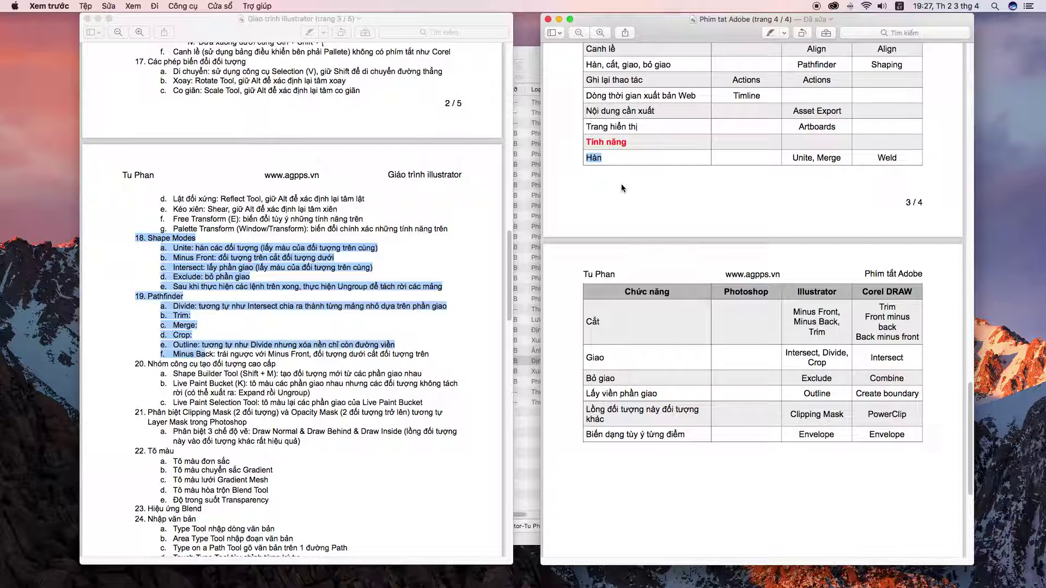
scroll(623, 188, down, 5)
click(626, 283)
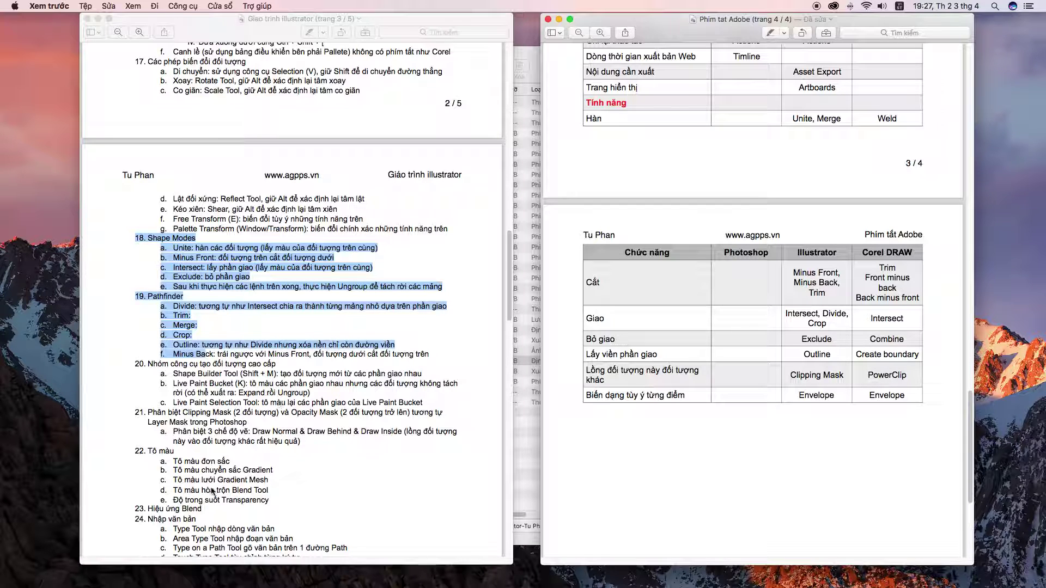
mouse_move(316, 586)
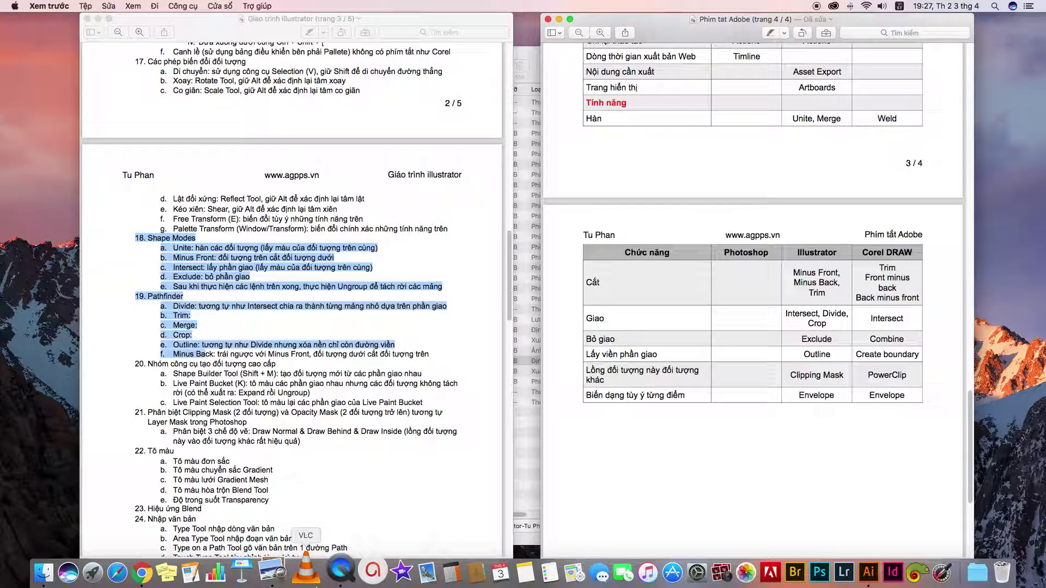
click(854, 583)
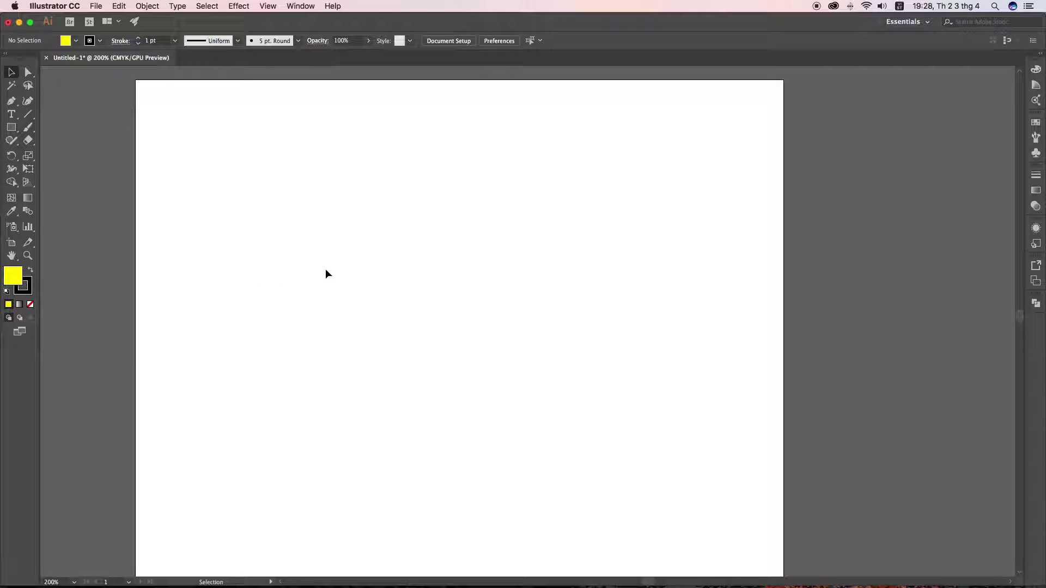
Step: Draw a large yellow square on the artboard with the Rectangle tool (M)
key(m)
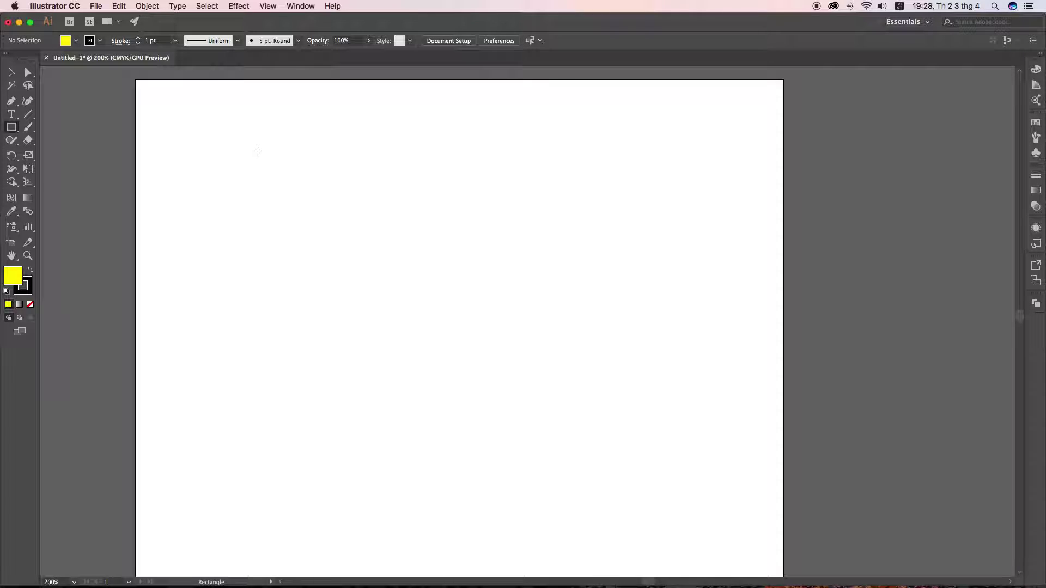
drag(276, 165, 525, 419)
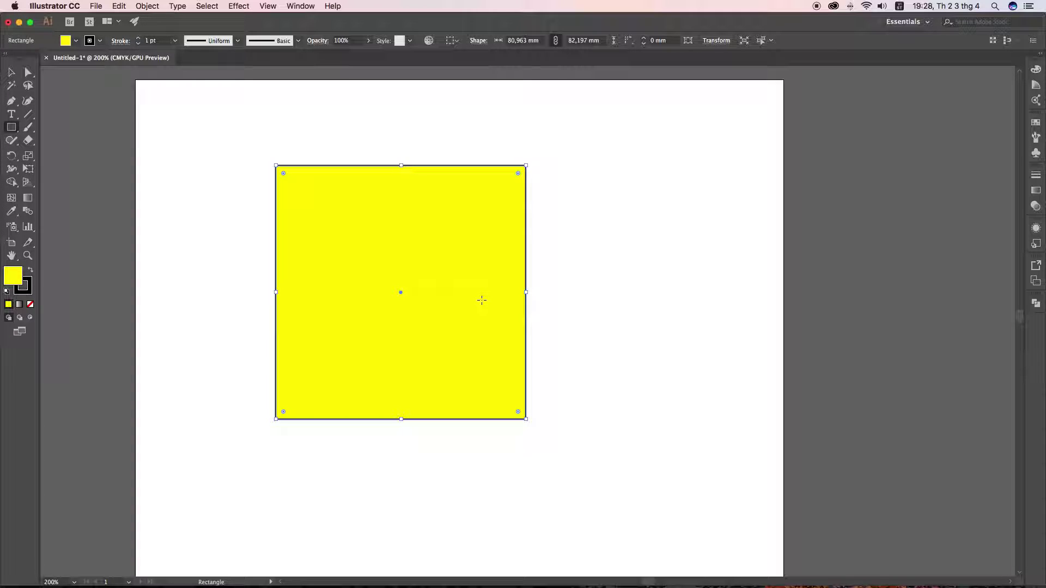
key(l)
click(18, 134)
Step: Draw a circle right of the square and fill it red
click(76, 40)
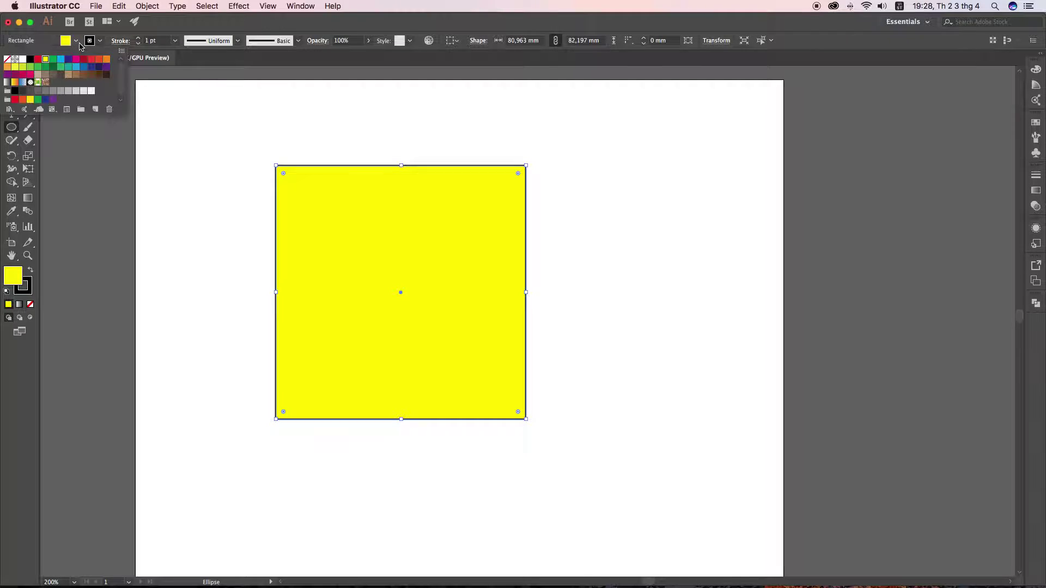
click(643, 299)
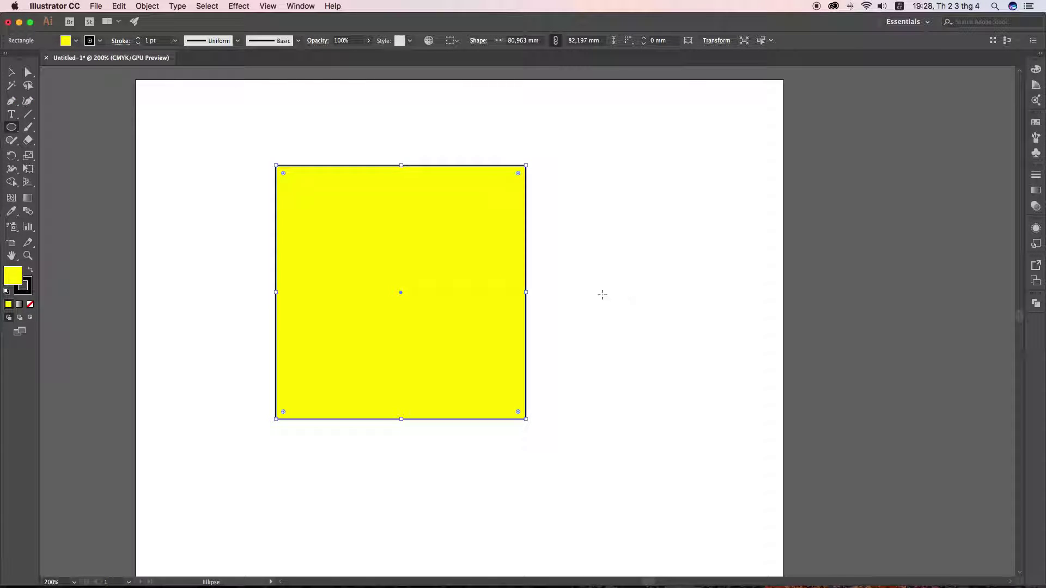
drag(534, 260, 722, 457)
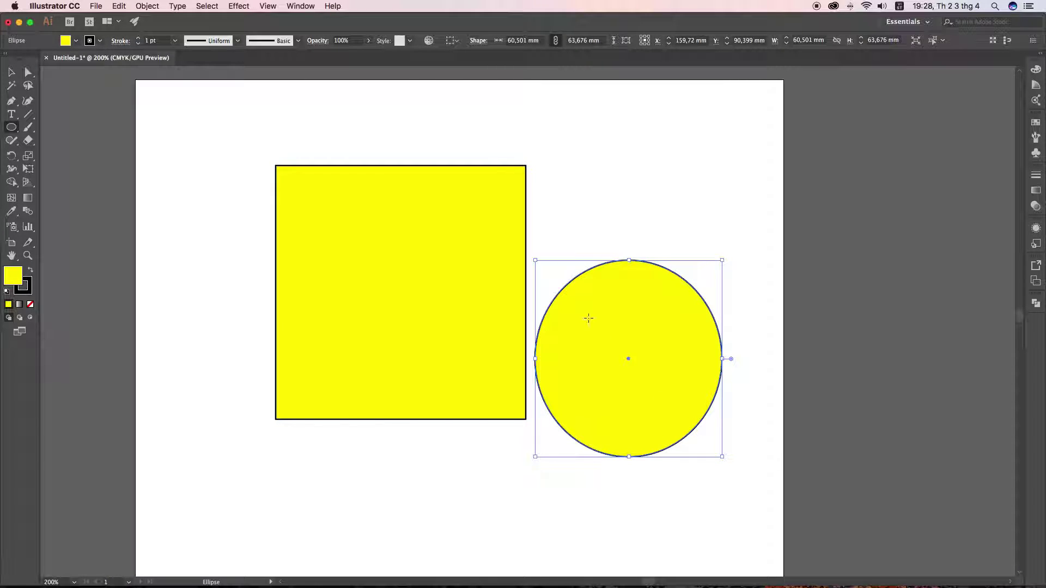
click(76, 41)
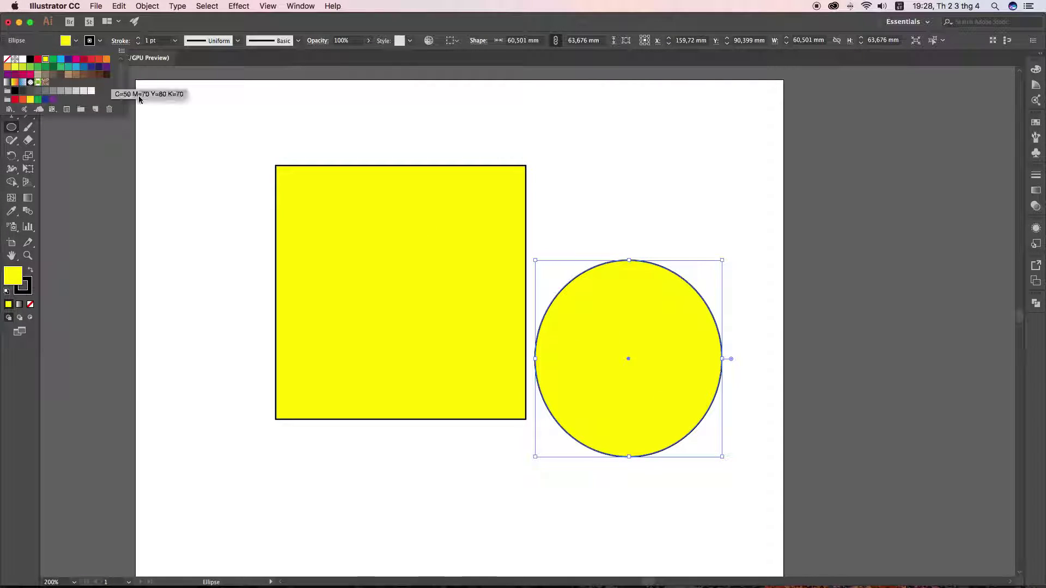
click(38, 59)
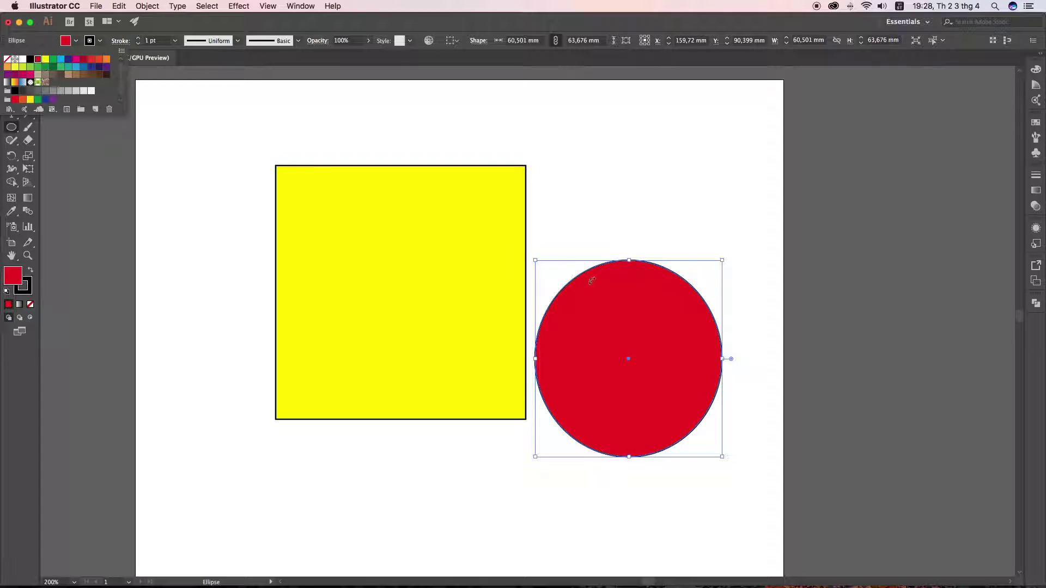
Step: Move the red circle over the square's right edge, enlarge it, recentre the view, and deselect
key(Escape)
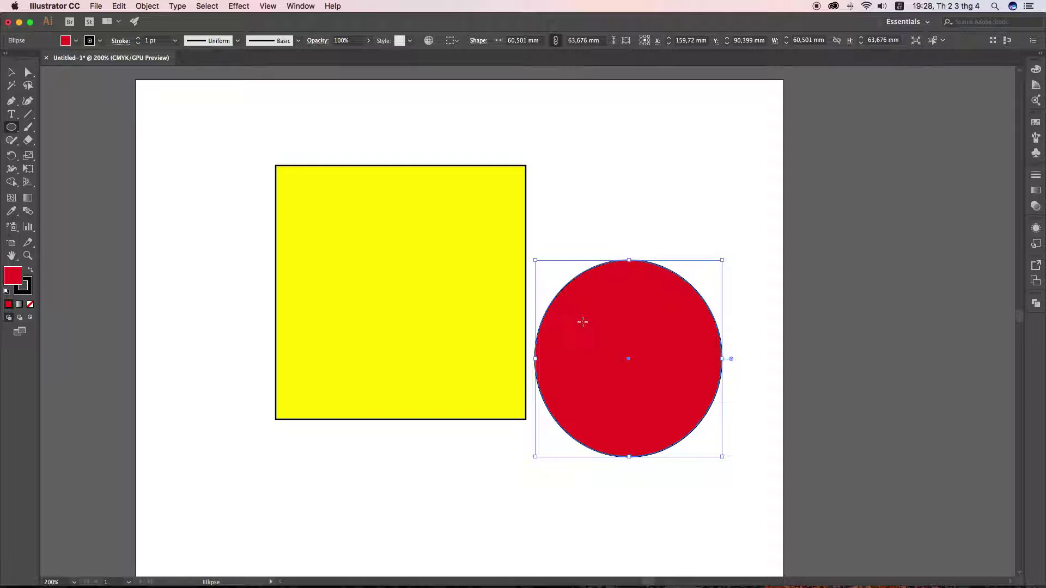
key(v)
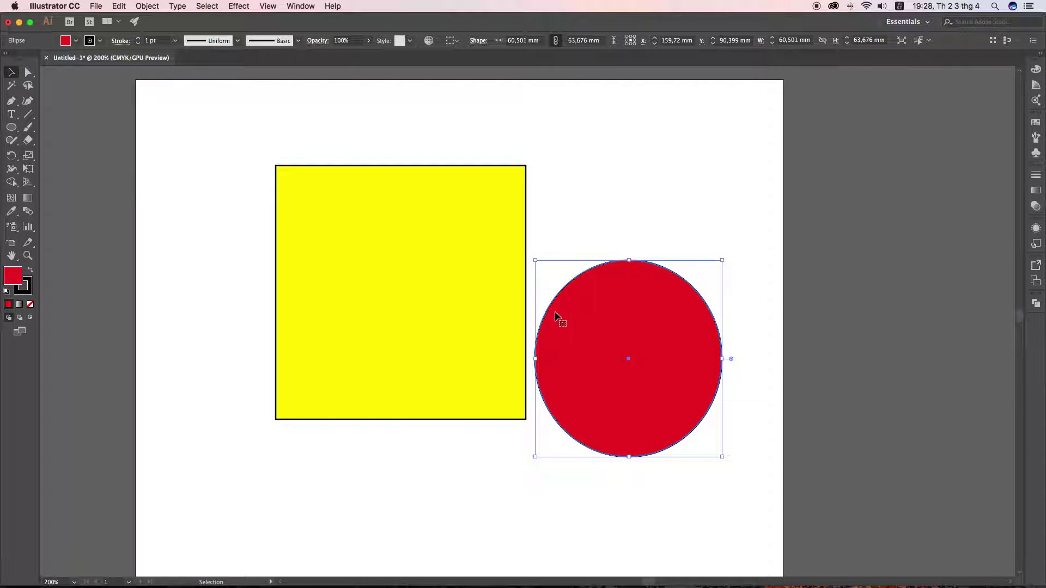
drag(607, 322, 512, 255)
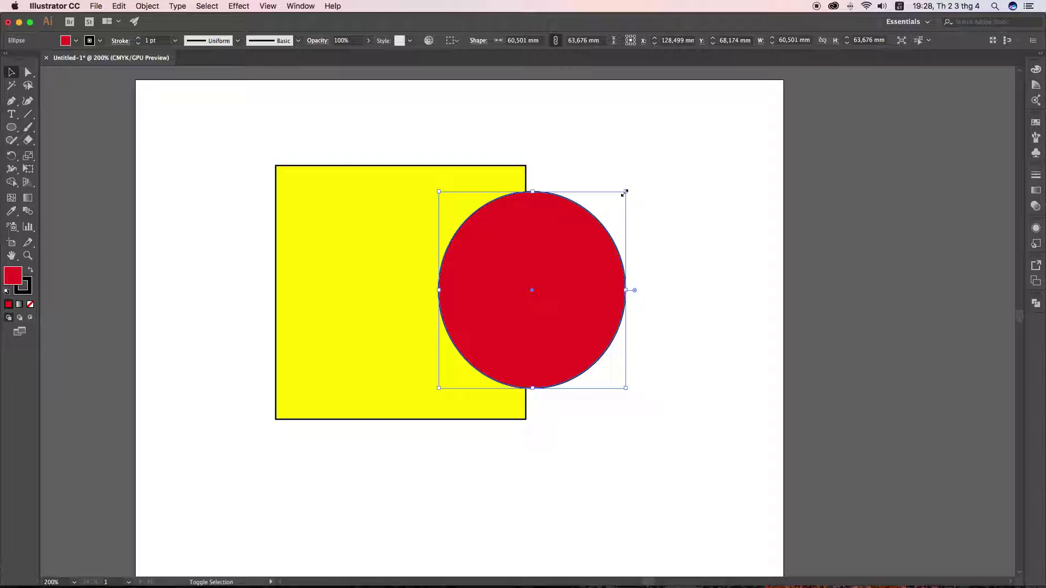
drag(625, 191, 638, 178)
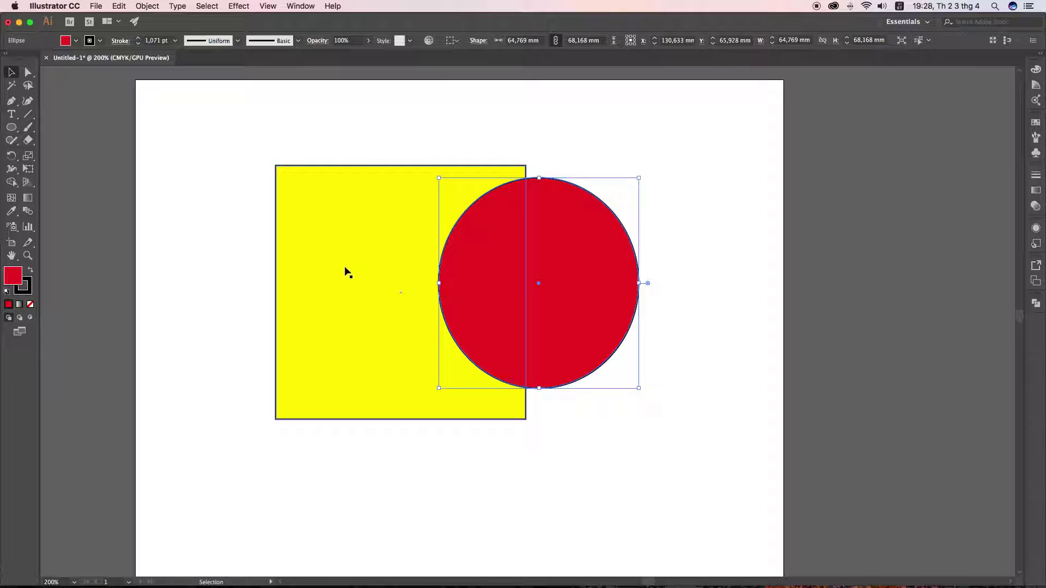
scroll(376, 294, up, 1)
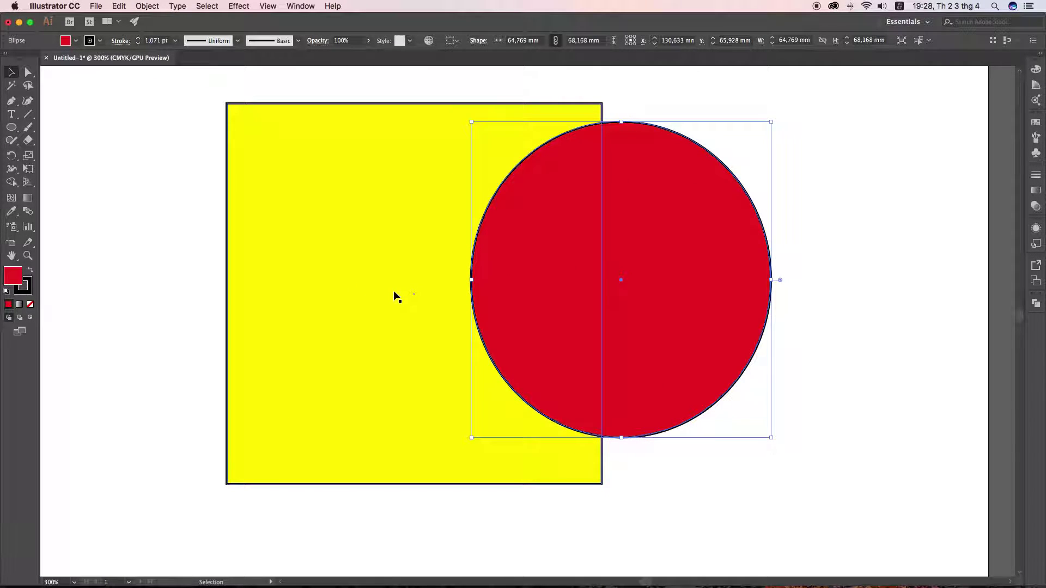
mouse_move(396, 297)
mouse_down()
mouse_move(361, 289)
mouse_move(373, 289)
mouse_up()
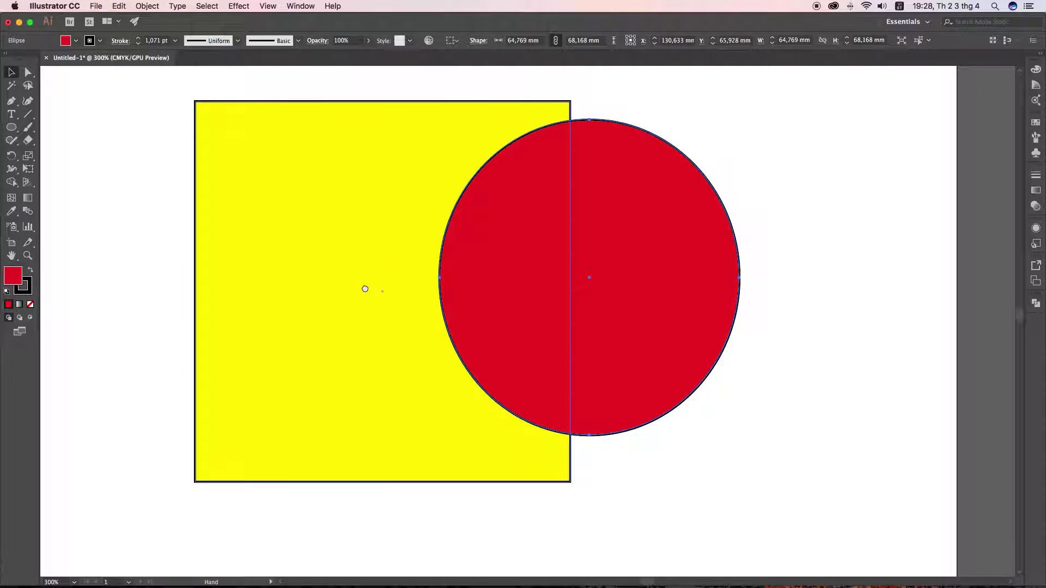
click(837, 268)
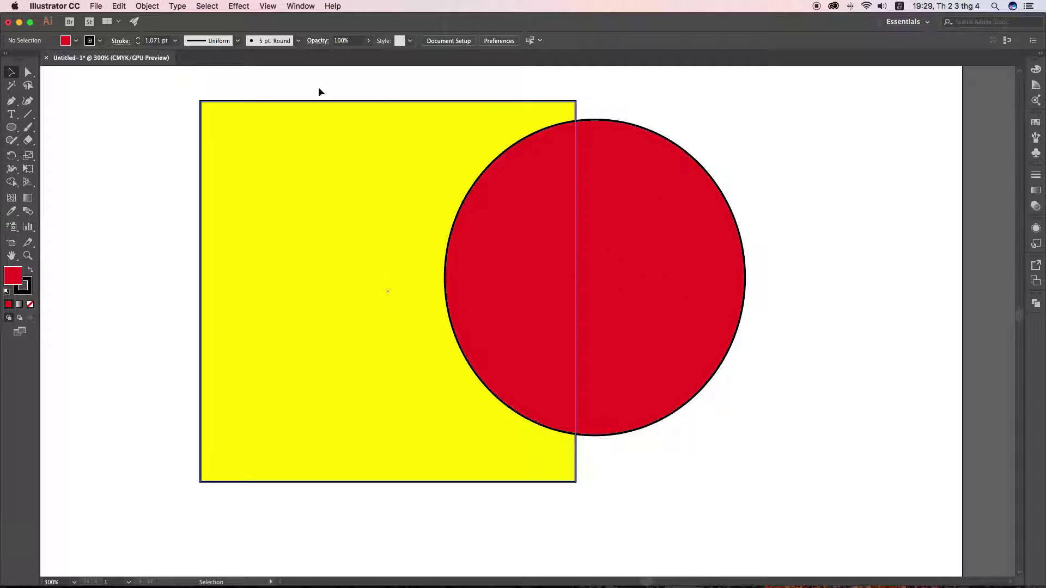
Step: Float the Window > Pathfinder panel beside the artwork and marquee-select both shapes
click(301, 7)
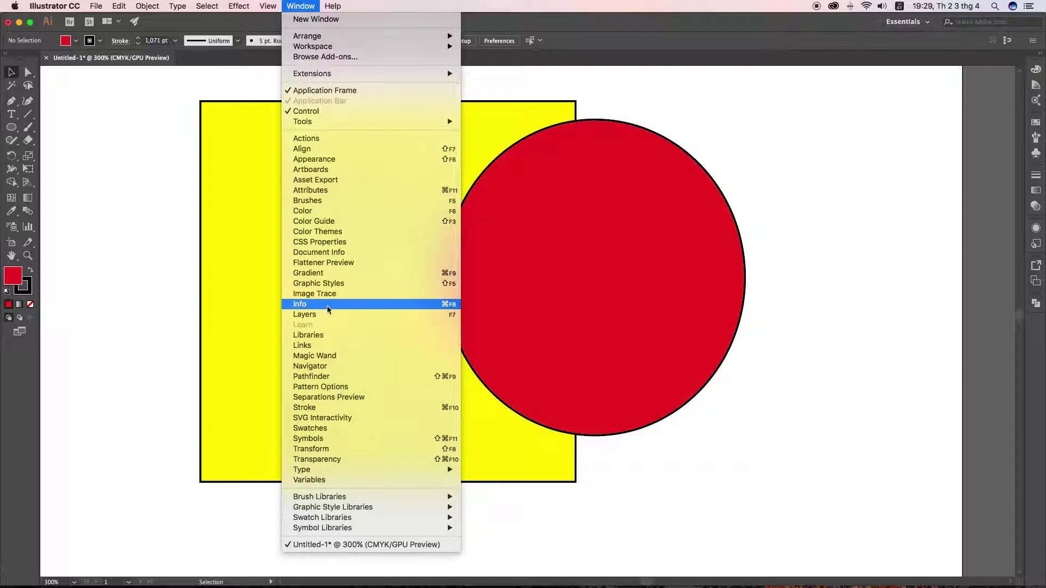
click(317, 377)
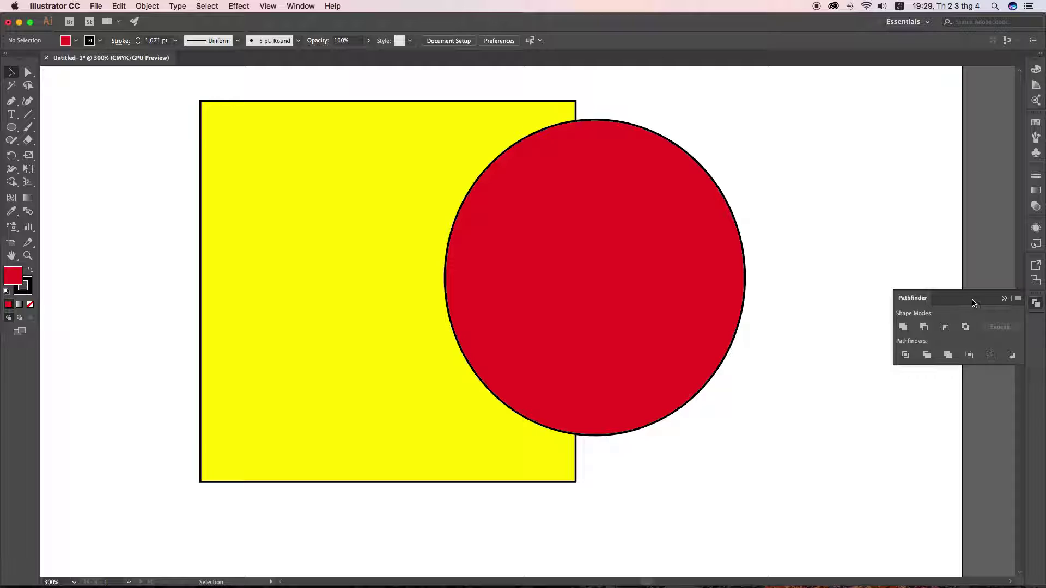
drag(974, 303, 798, 112)
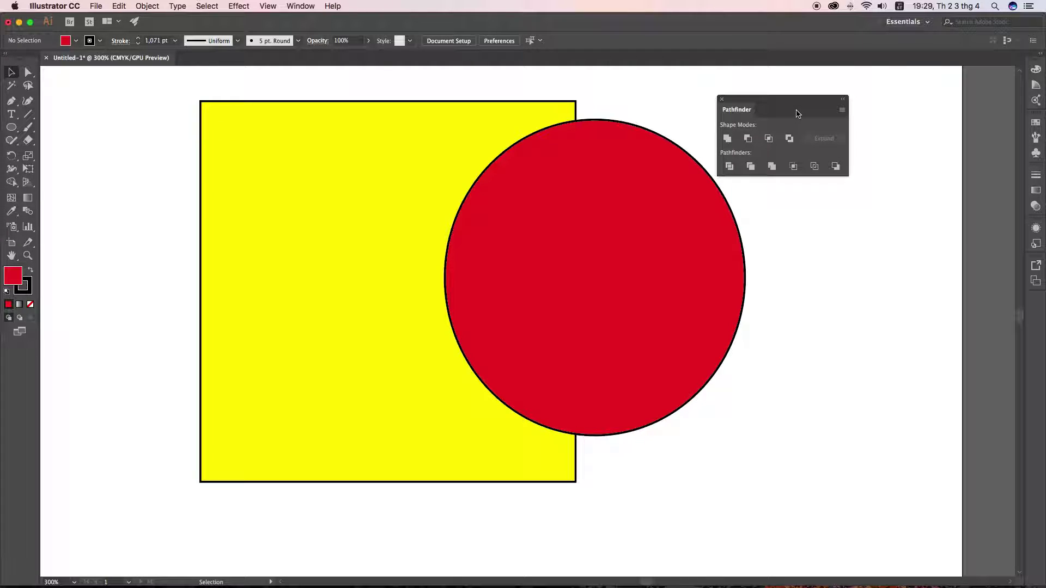
drag(781, 105, 798, 91)
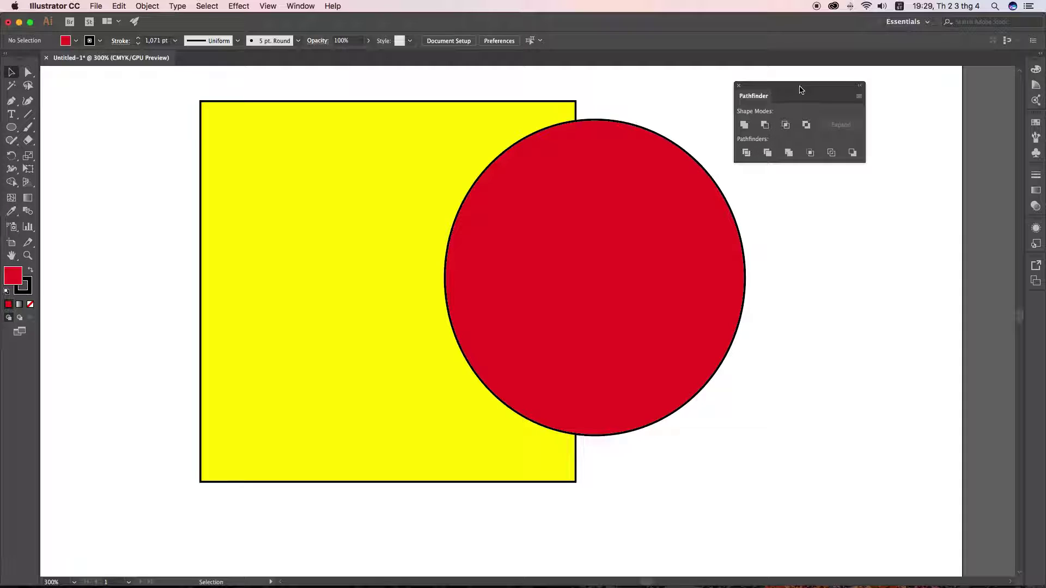
drag(800, 89, 842, 88)
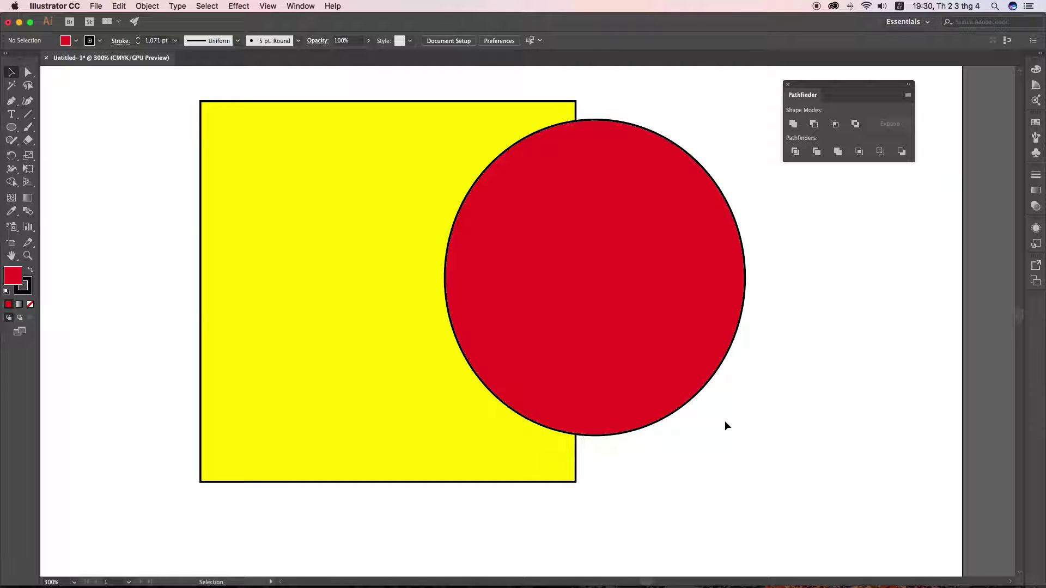
mouse_move(741, 414)
mouse_down()
mouse_move(223, 171)
mouse_move(228, 153)
mouse_up()
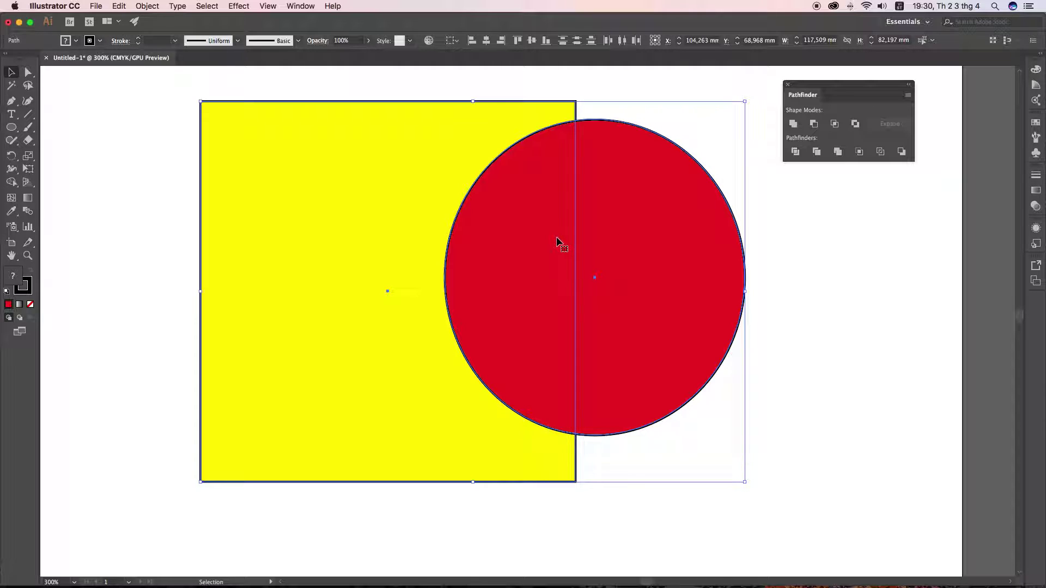
Step: Marquee-select both the yellow square and the red circle together
click(768, 248)
click(413, 216)
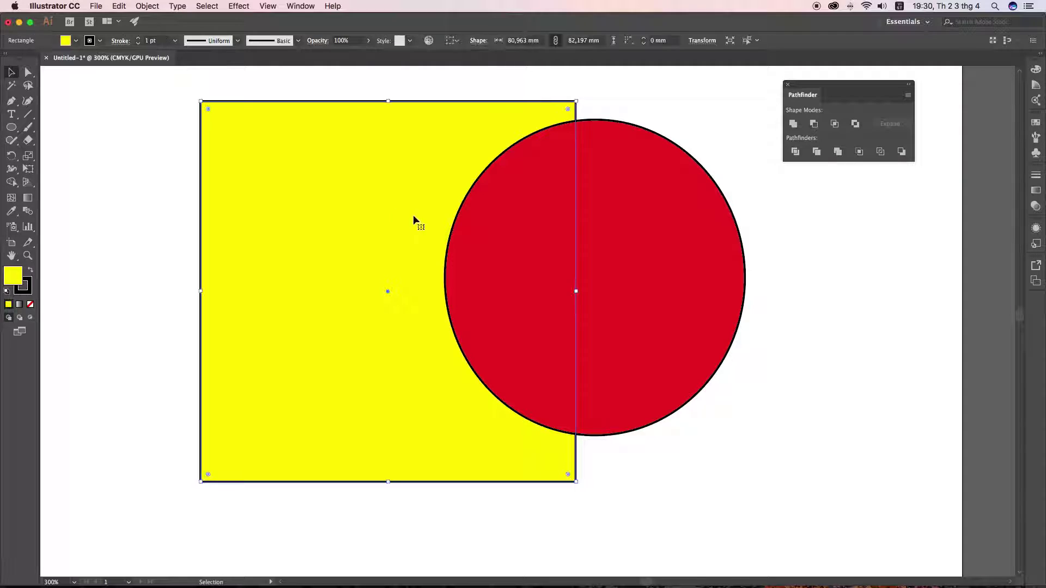
click(656, 219)
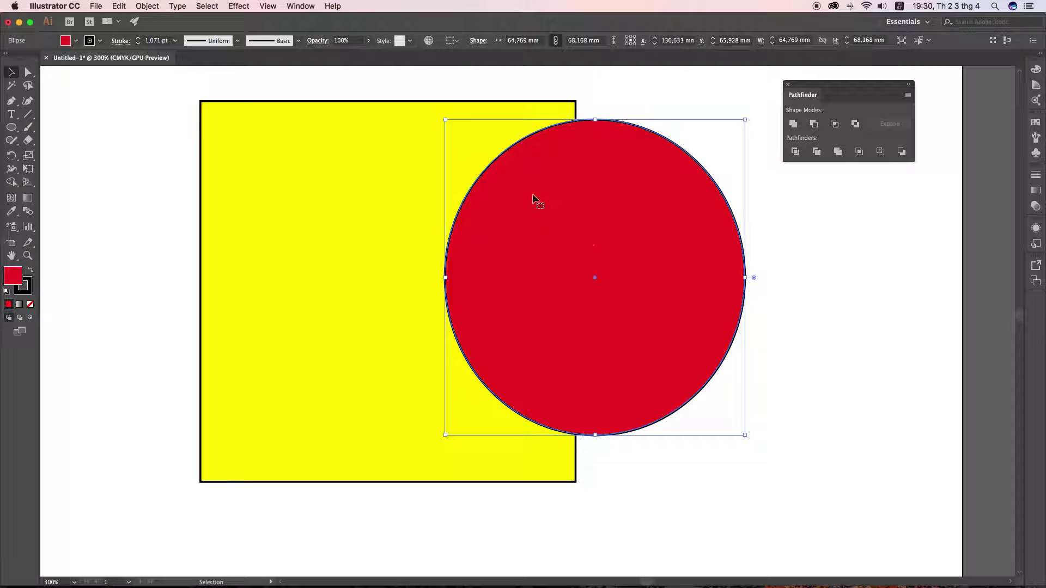
click(773, 309)
drag(779, 351, 185, 172)
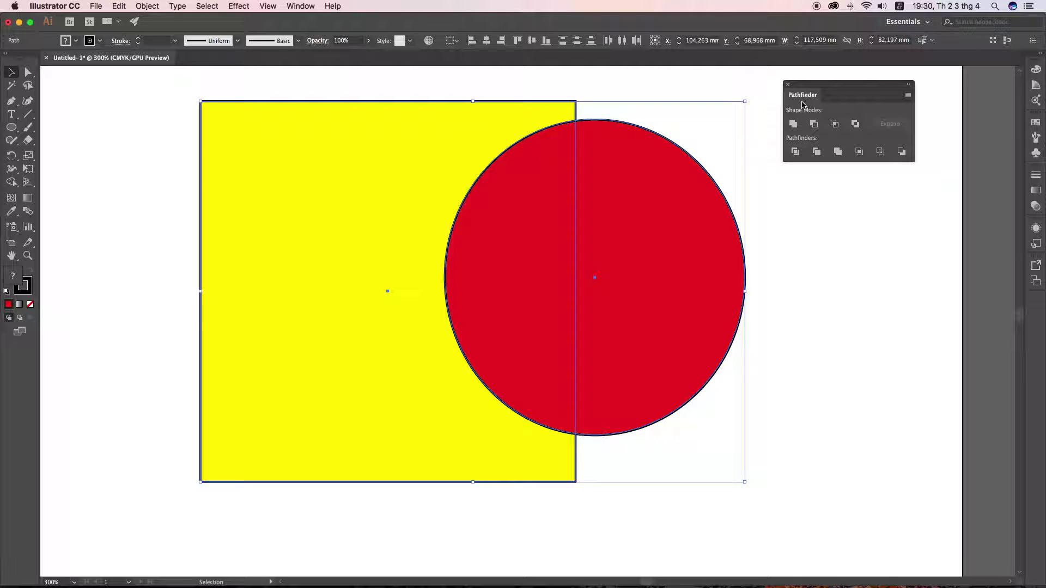
drag(811, 92, 806, 91)
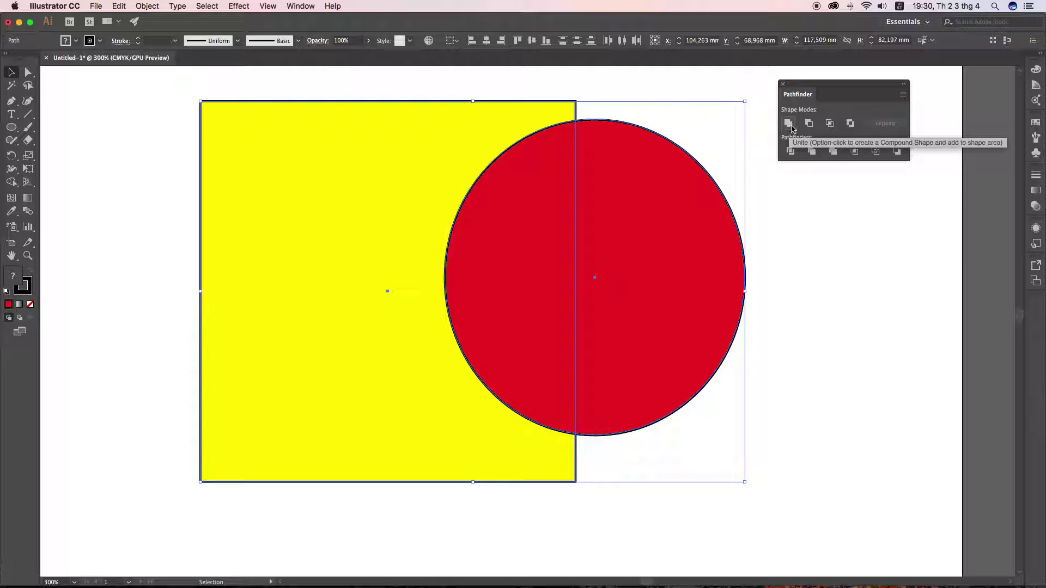
Step: Apply Unite from Shape Modes and nudge the merged red shape left
click(788, 123)
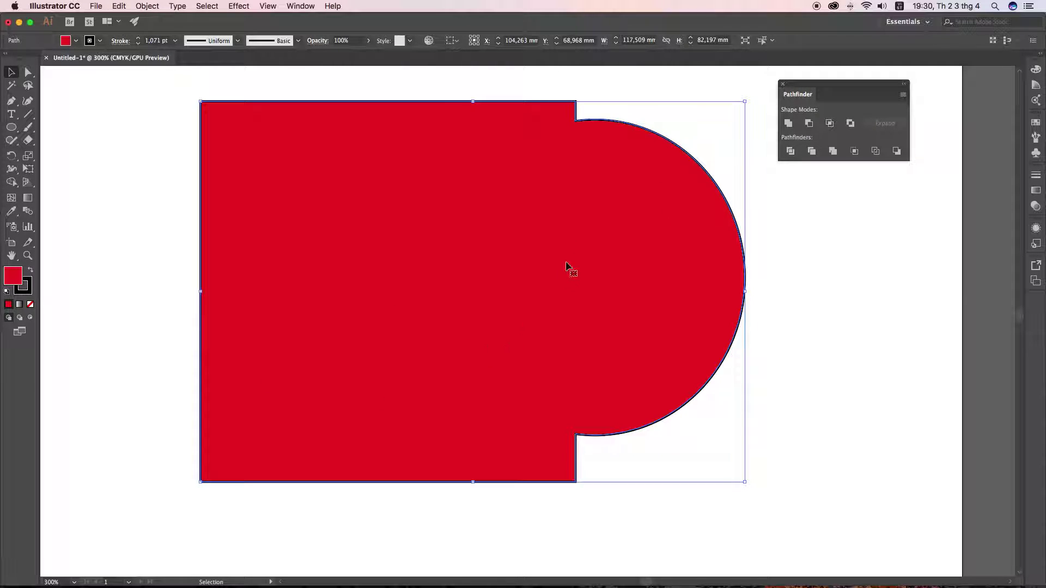
drag(666, 385, 518, 368)
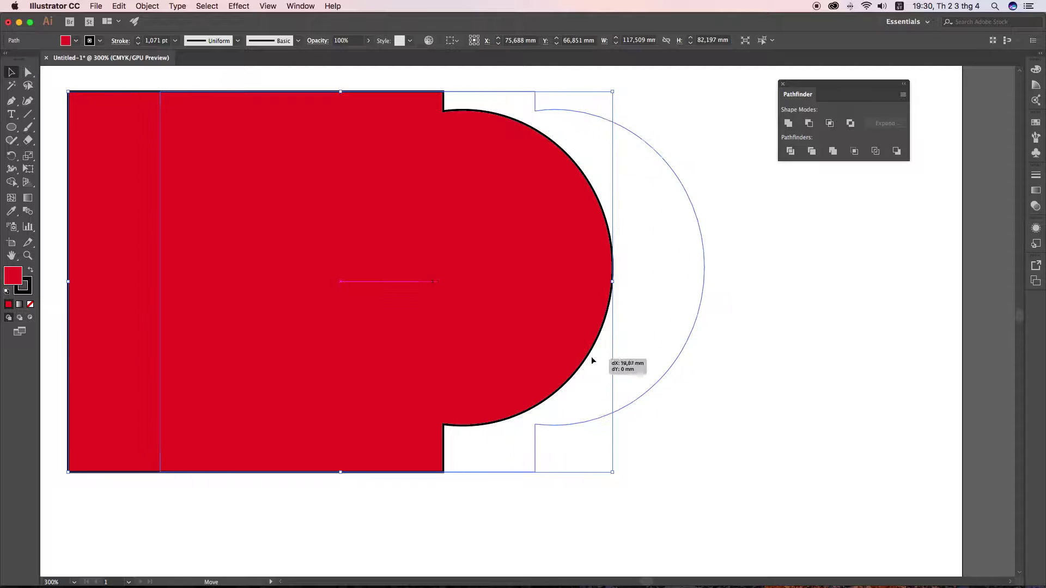
drag(467, 343, 584, 349)
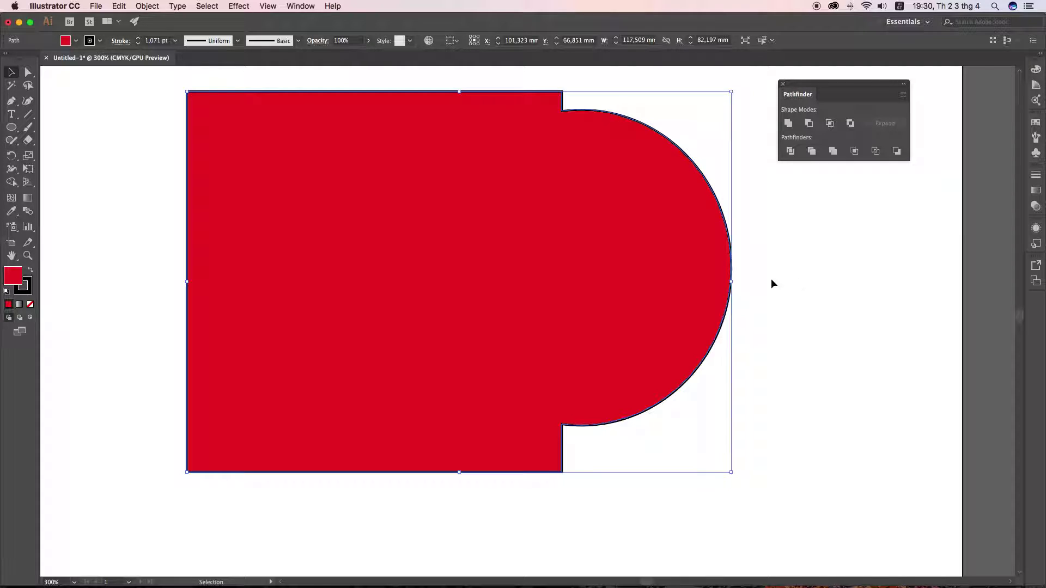
Step: Fill the united shape blue, then undo the colour, move and Unite with Cmd+Z
click(76, 40)
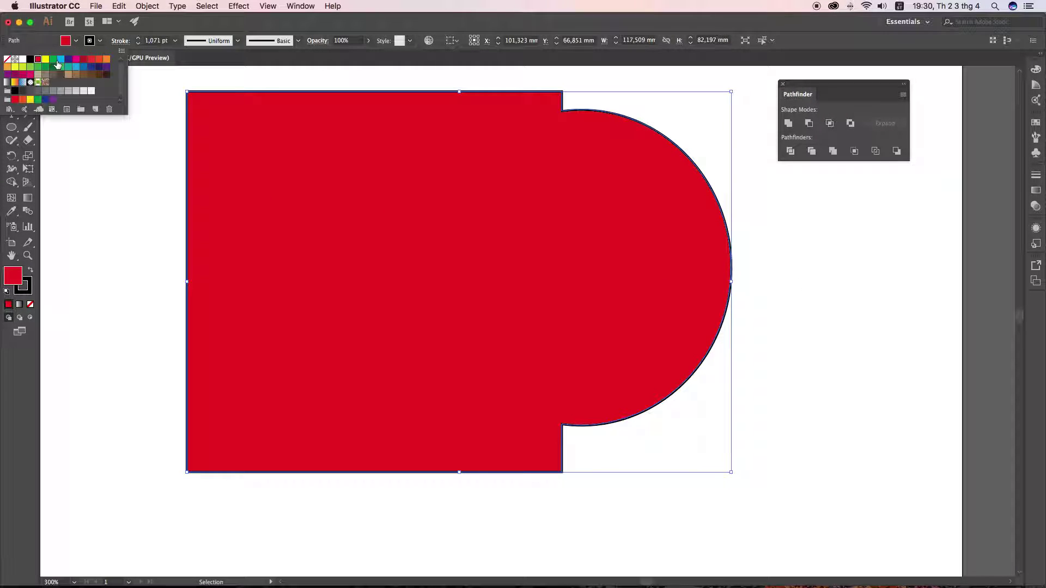
click(60, 59)
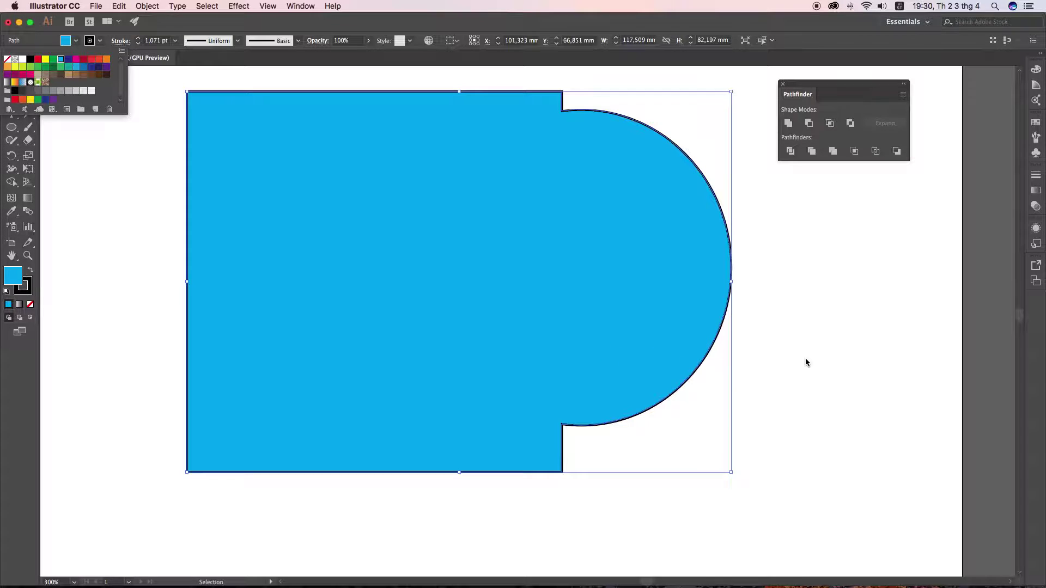
click(807, 362)
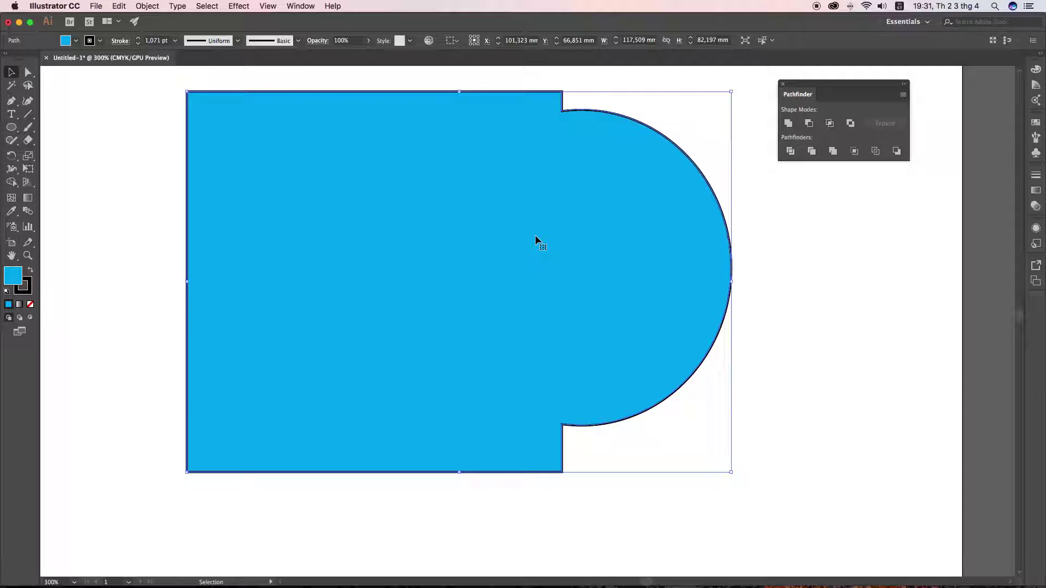
key(a)
key(ctrl+z)
key(ctrl+z)
scroll(537, 239, right, 5)
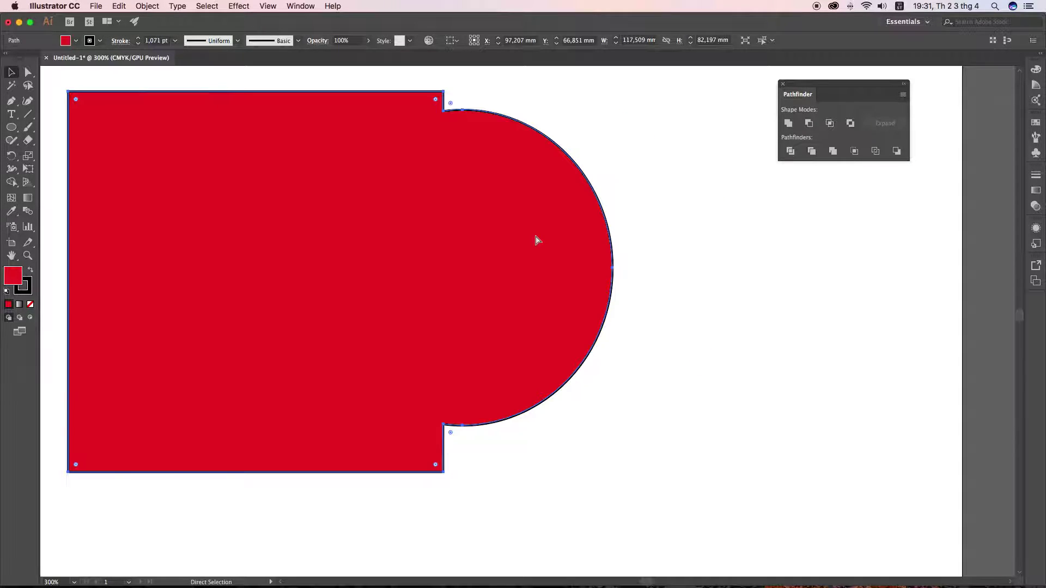
key(ctrl+z)
key(ctrl+z)
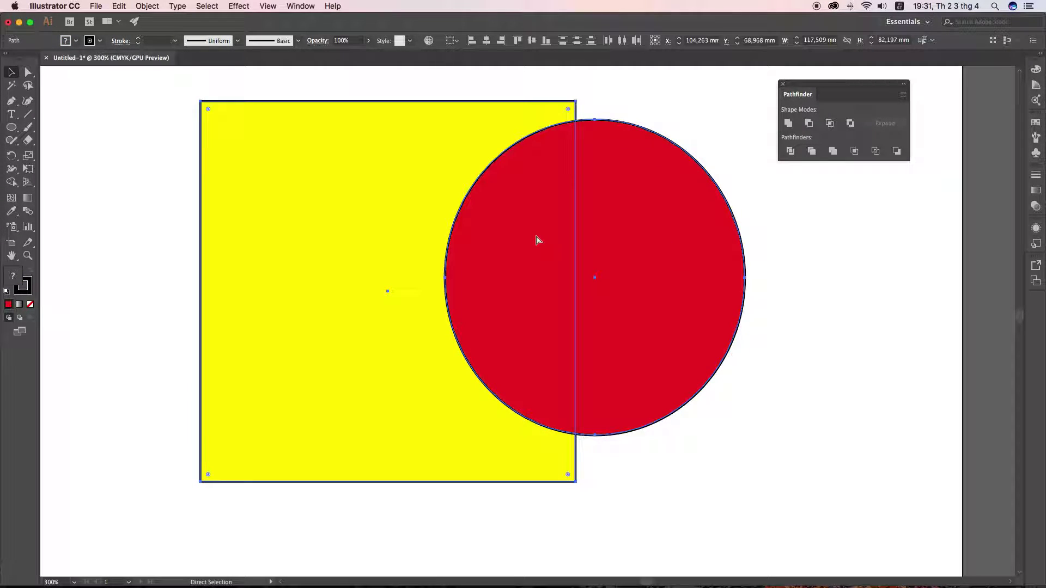
key(v)
click(878, 284)
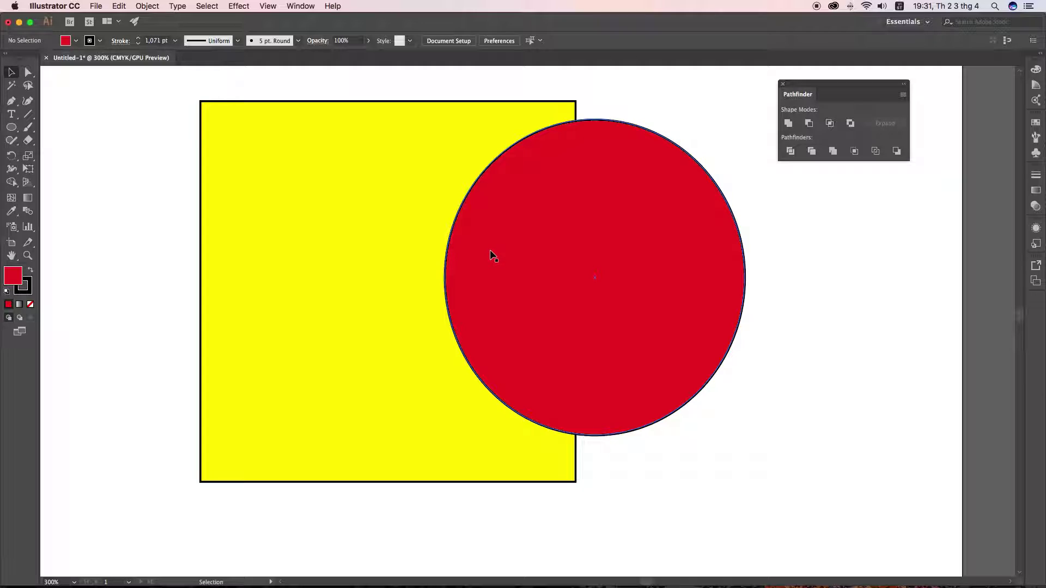
drag(747, 380, 348, 207)
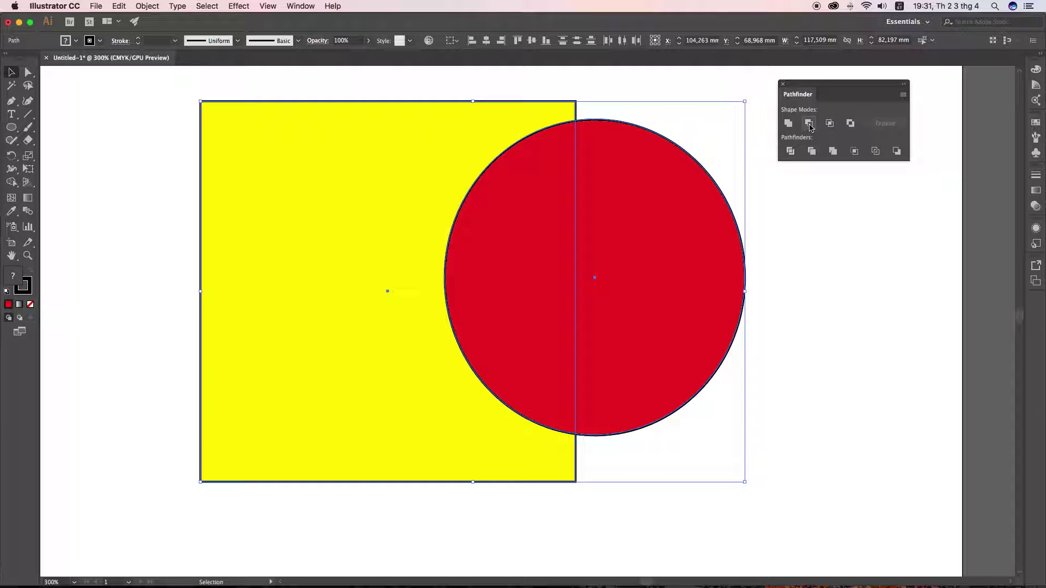
click(809, 124)
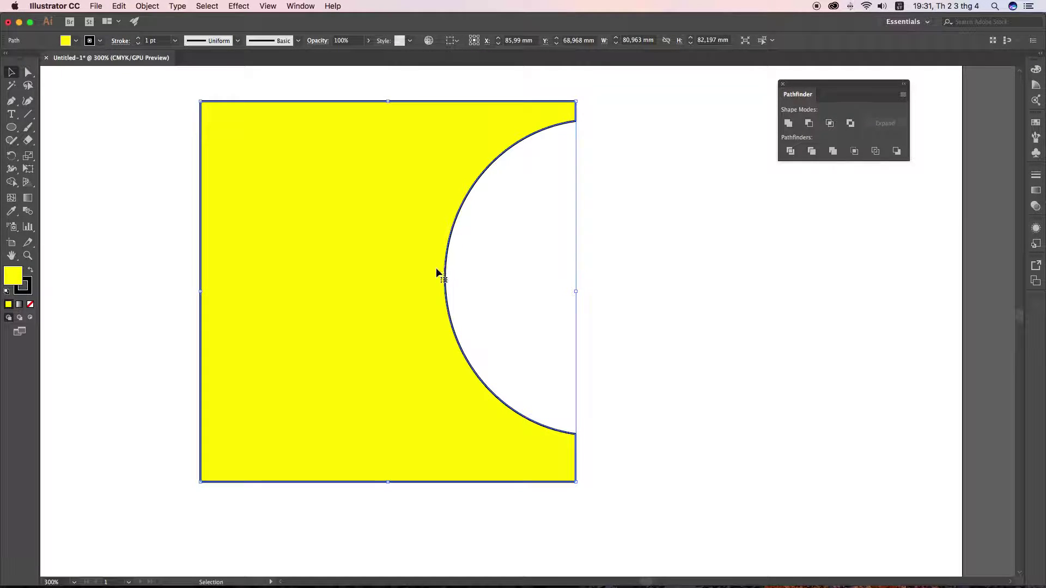
click(606, 250)
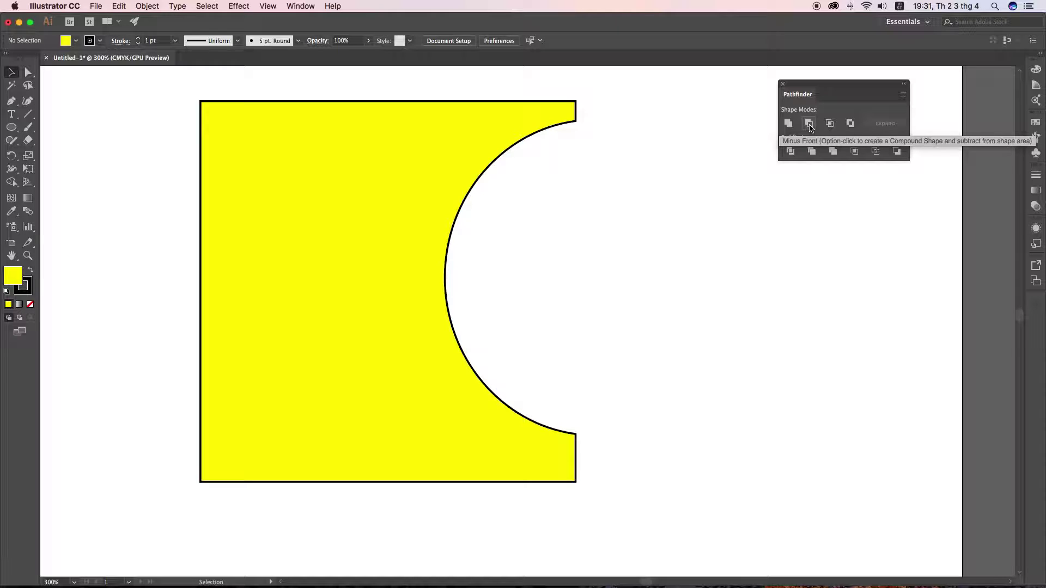
key(ctrl+z)
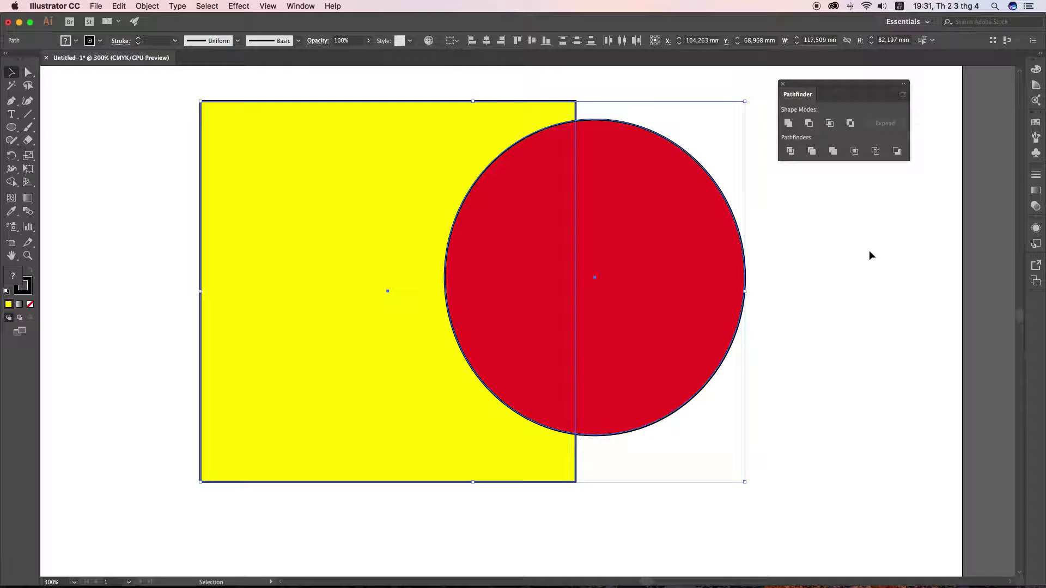
Step: Select both shapes, apply Intersect and undo it, then apply Exclude to cut out the overlap
click(799, 254)
drag(767, 291, 371, 200)
mouse_move(791, 296)
mouse_down()
mouse_move(579, 300)
mouse_move(289, 207)
mouse_up()
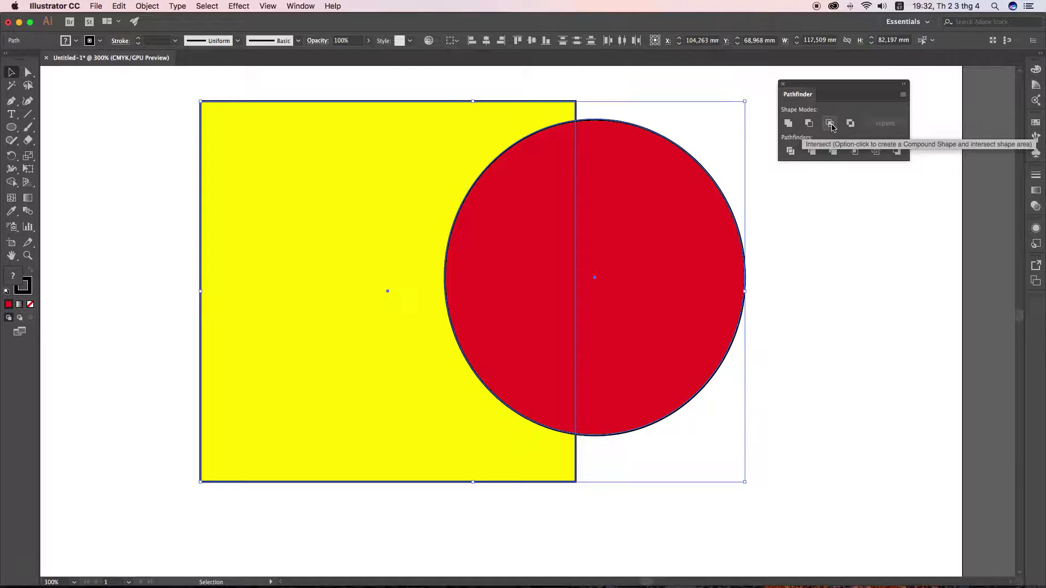
click(831, 125)
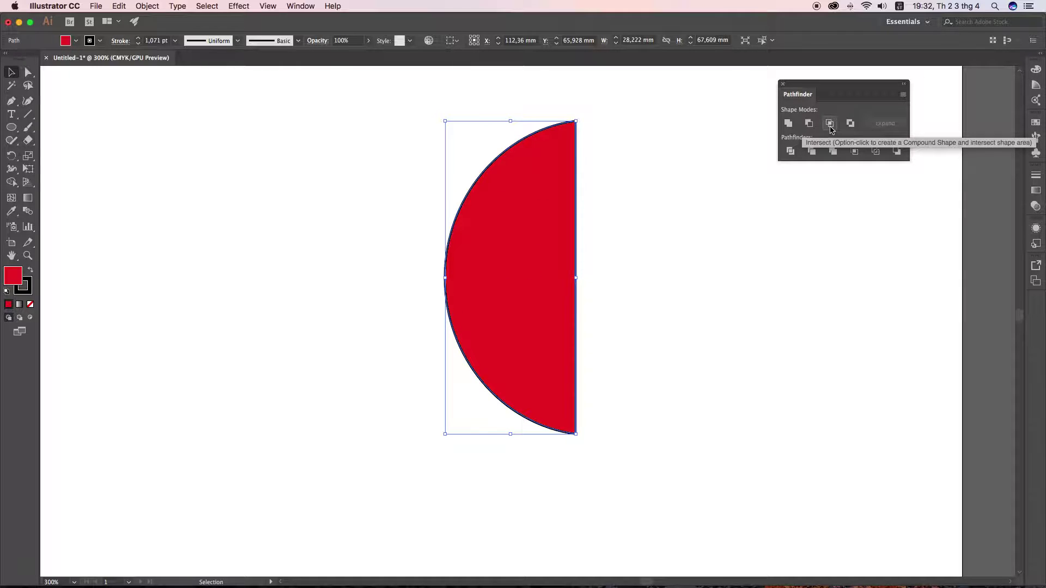
key(super+z)
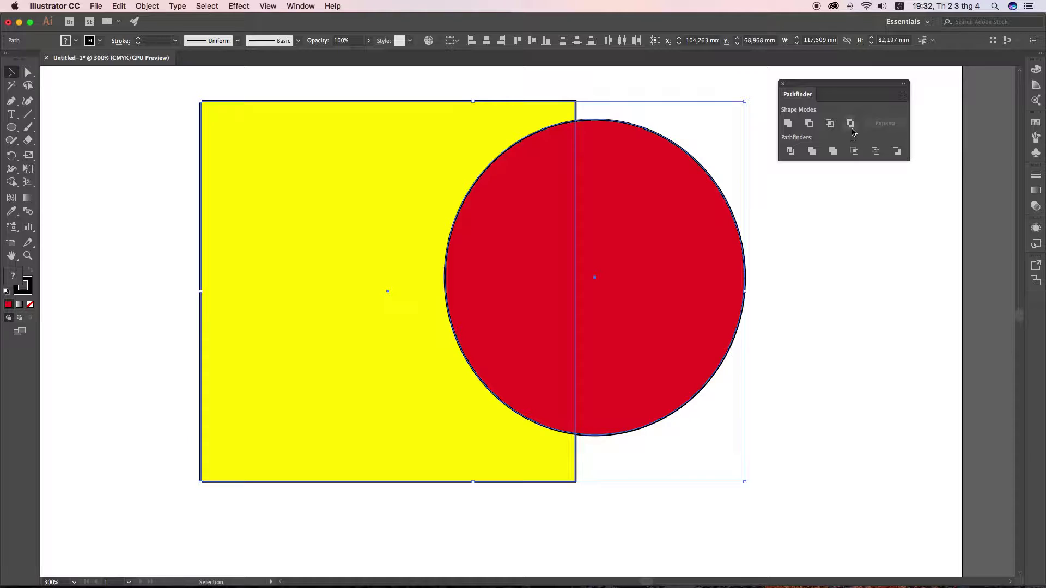
click(853, 129)
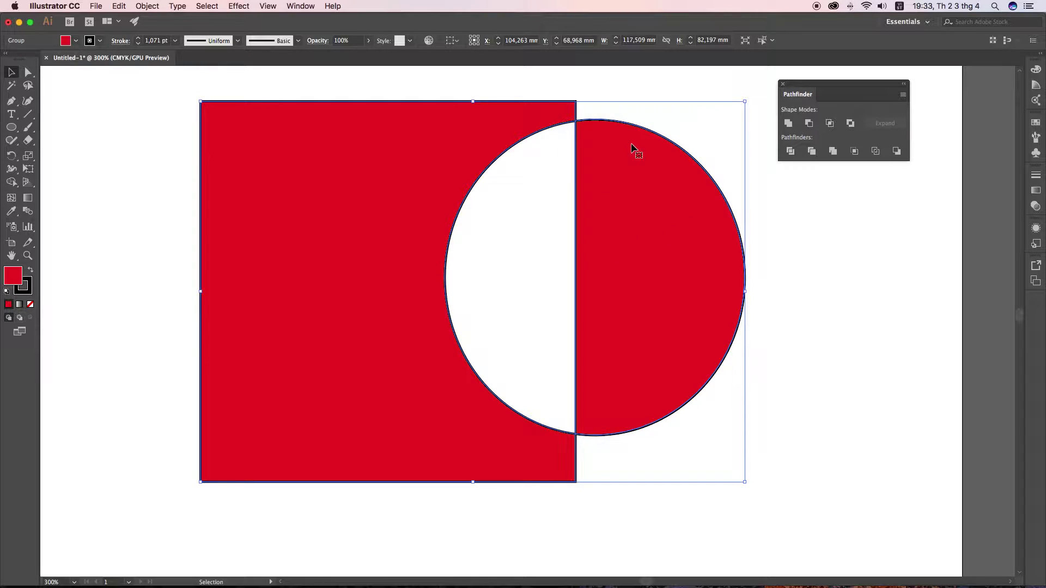
Step: Undo the Exclude with Cmd+Z, restoring the separate yellow square and red circle
key(super+z)
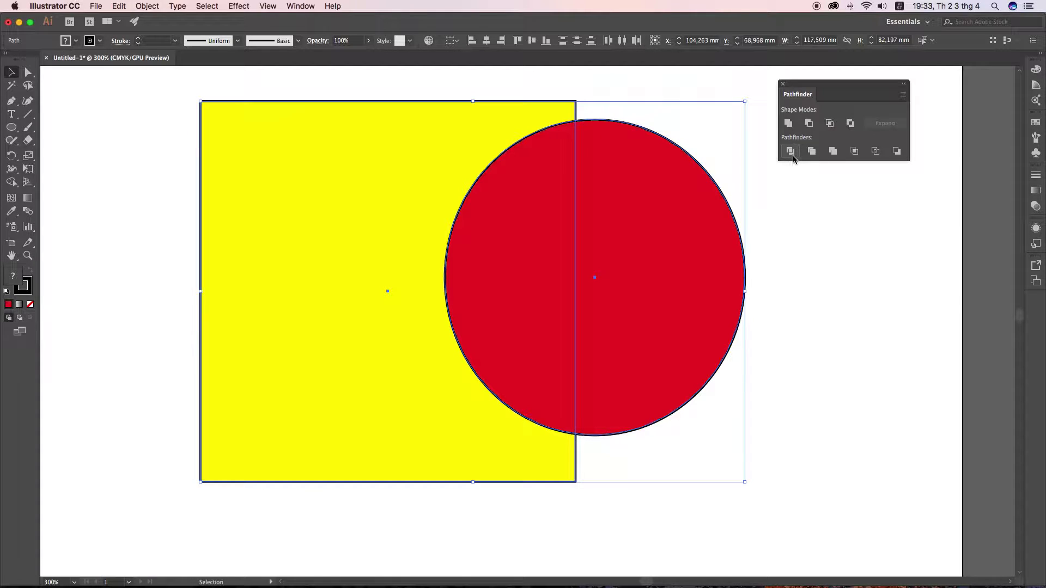
Step: Divide the square and circle with Pathfinder, then shift the divided group up and left
click(794, 158)
click(798, 239)
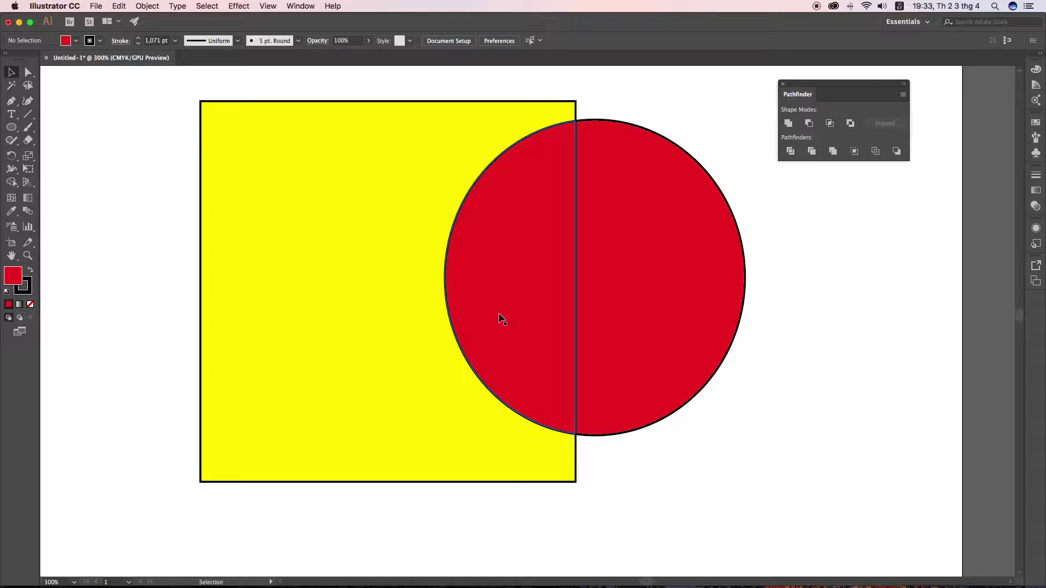
key(ctrl+minus)
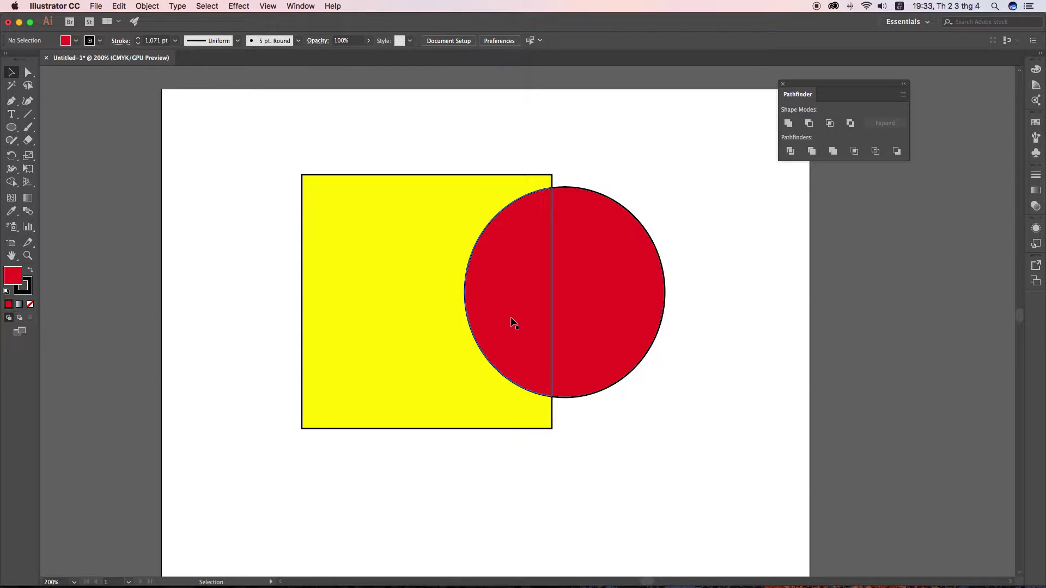
mouse_move(507, 326)
mouse_down()
mouse_move(489, 308)
mouse_move(488, 279)
mouse_up()
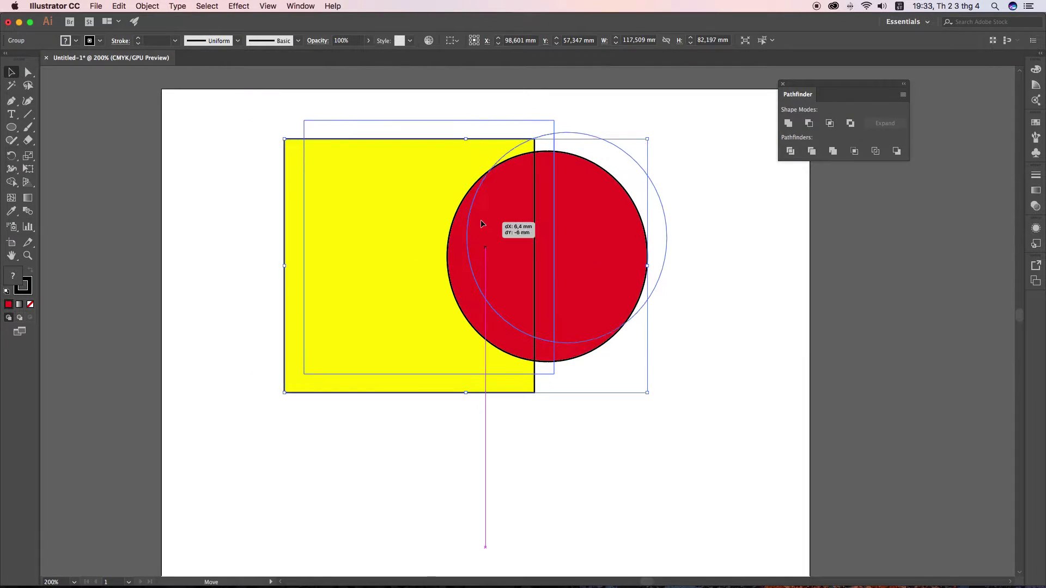
drag(539, 217, 484, 244)
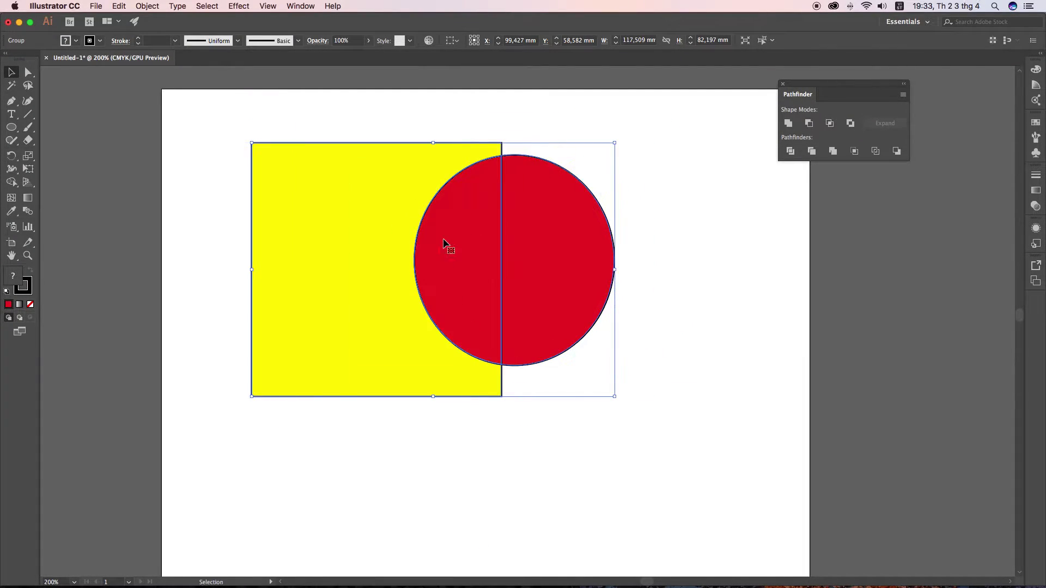
drag(484, 242, 484, 221)
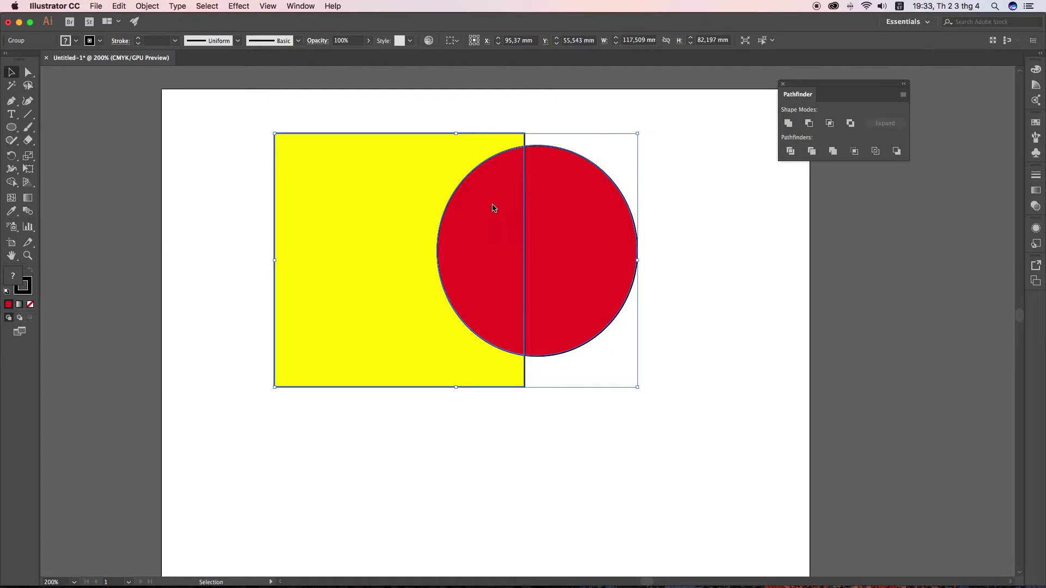
Step: Ungroup the divided square-and-circle pieces from the right-click menu and deselect them
right_click(494, 209)
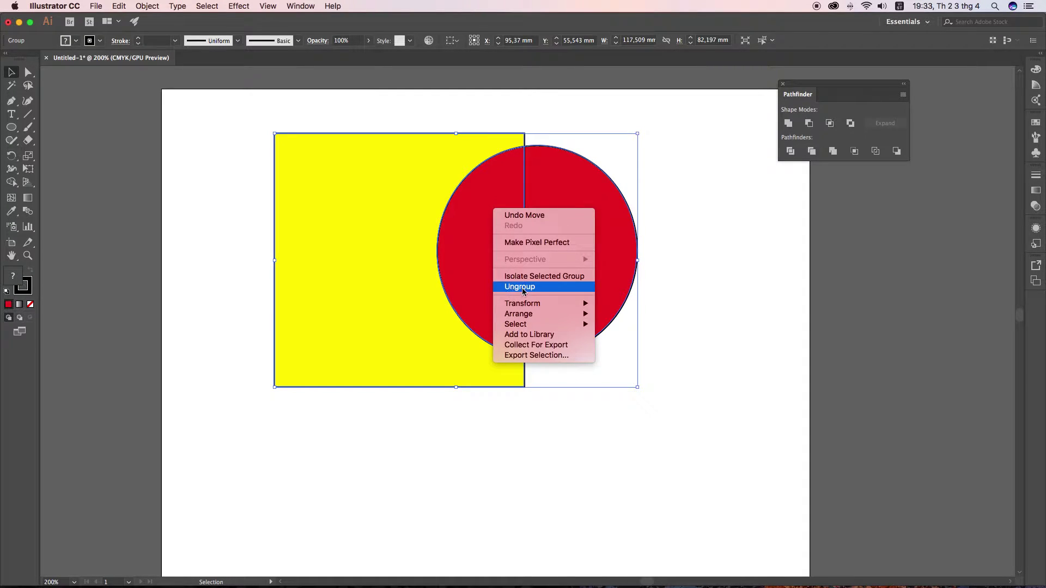
click(146, 6)
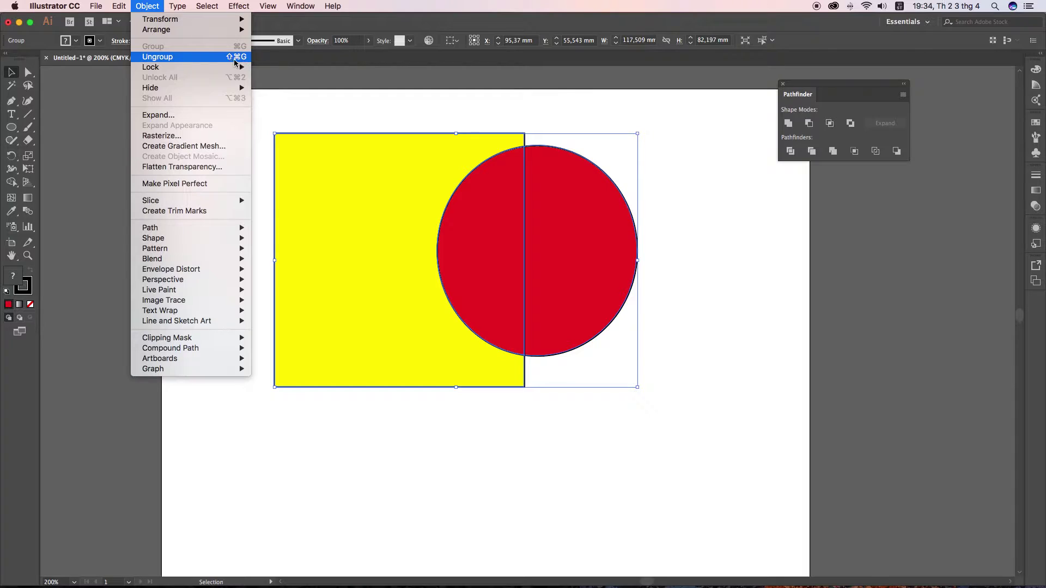
click(526, 210)
right_click(525, 209)
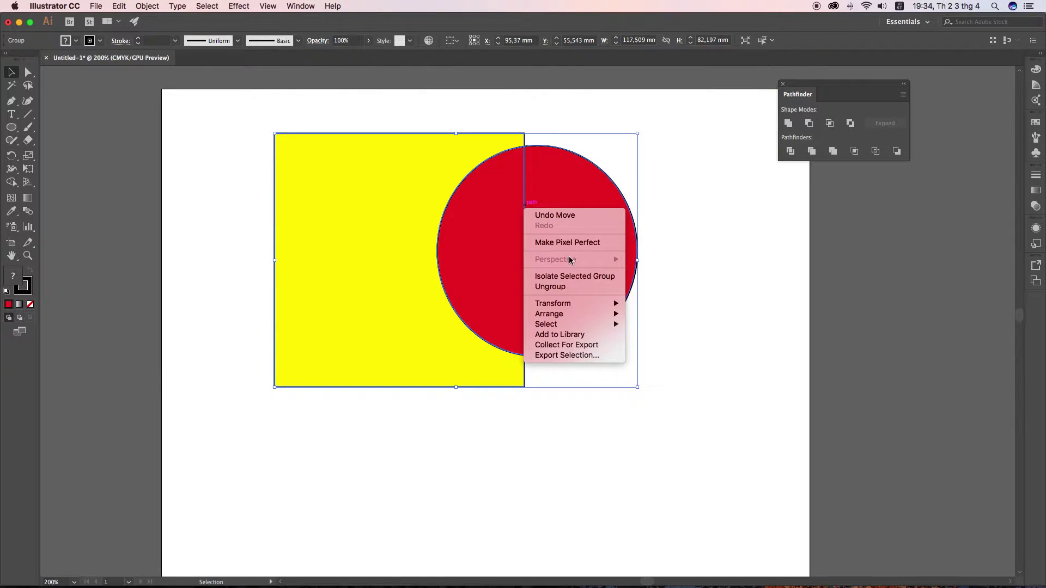
click(557, 290)
click(711, 299)
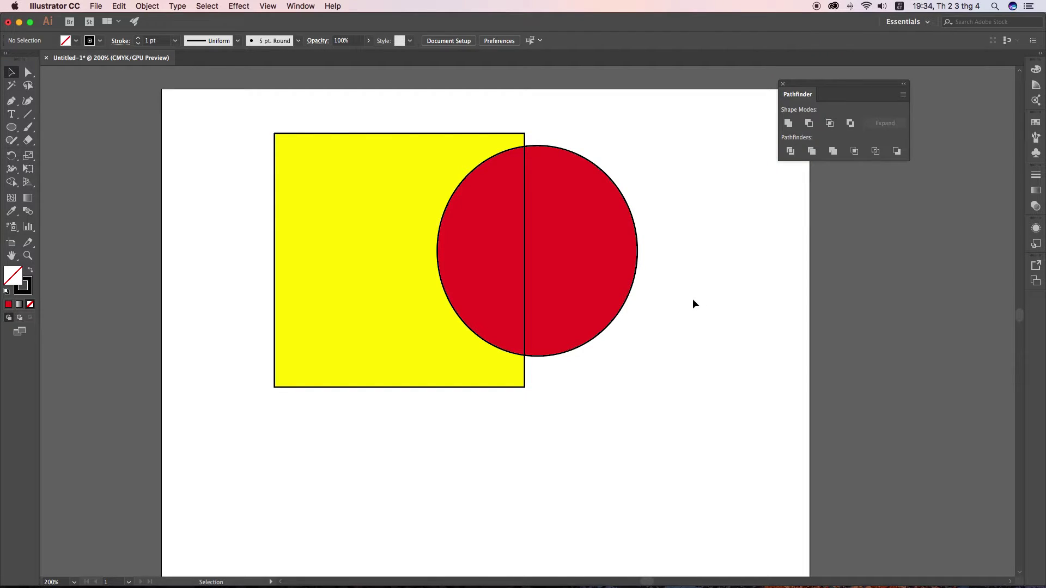
Step: Pull the circle's right and left halves away from the square as separate pieces
click(595, 285)
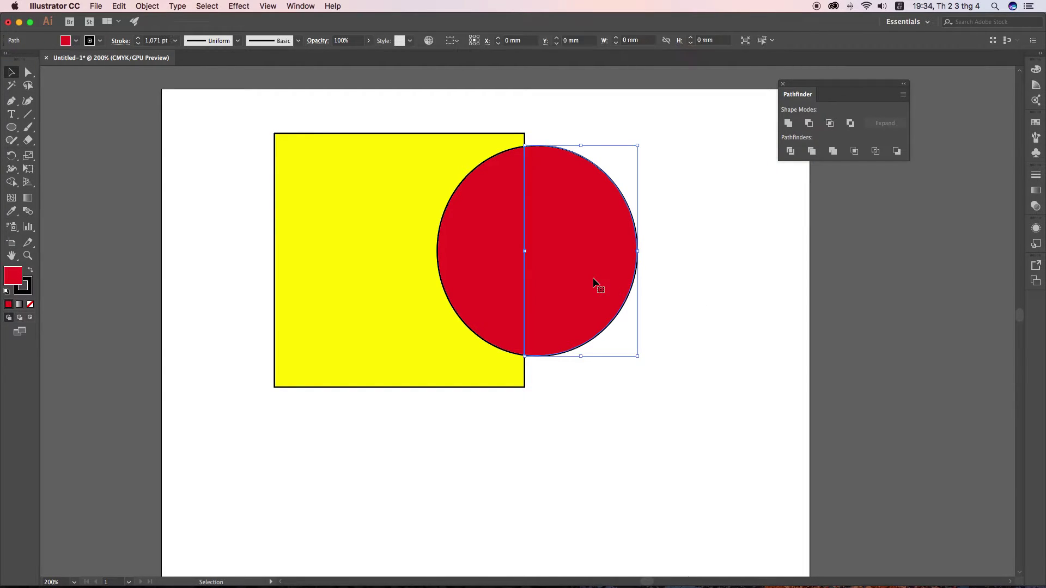
drag(603, 285, 730, 294)
drag(492, 292, 597, 439)
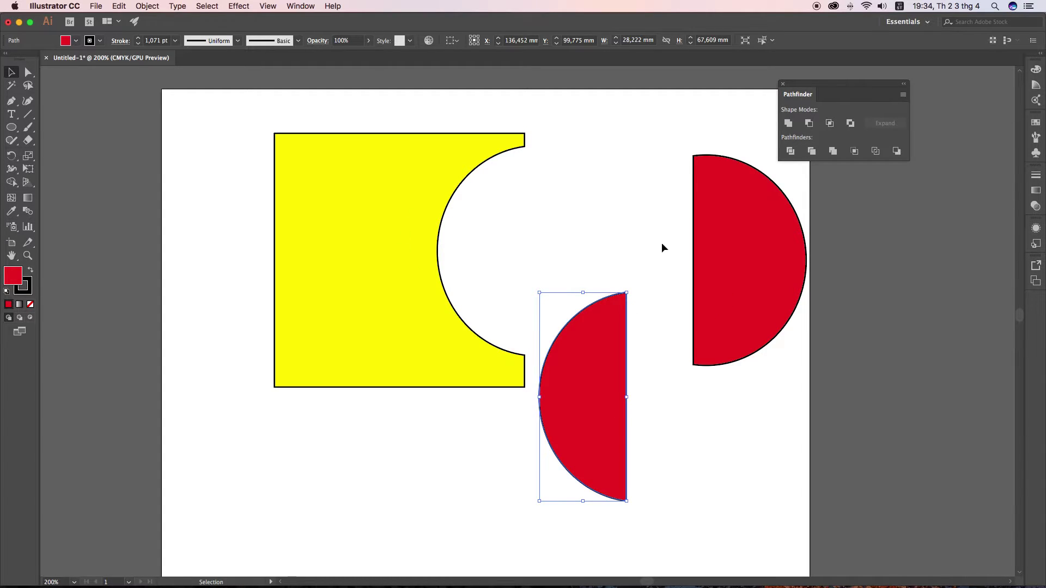
drag(594, 362, 566, 256)
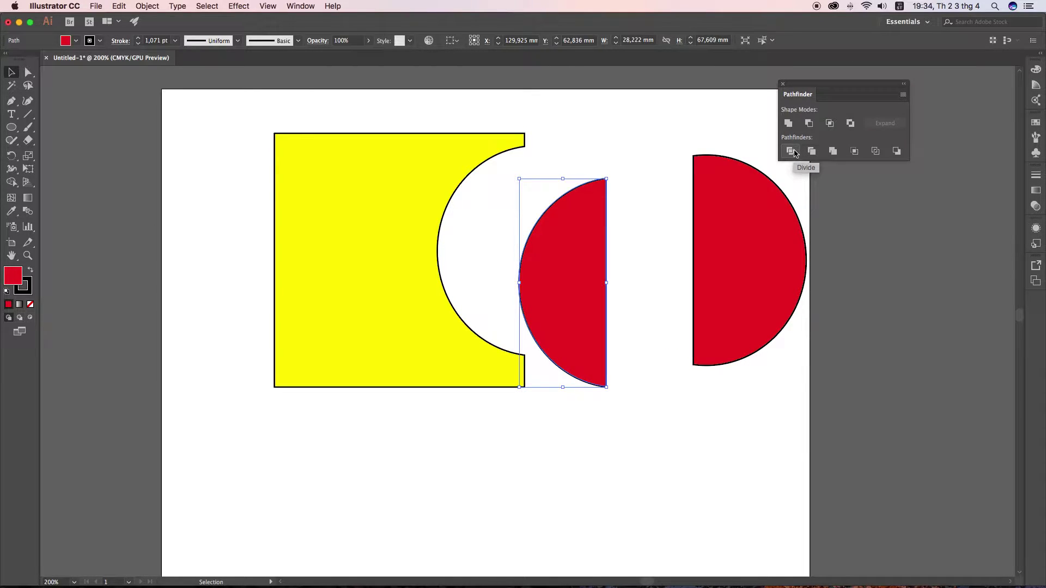
Step: Undo the half-circle moves so the circle halves rejoin the square
key(super+z)
key(super+z)
key(super+z)
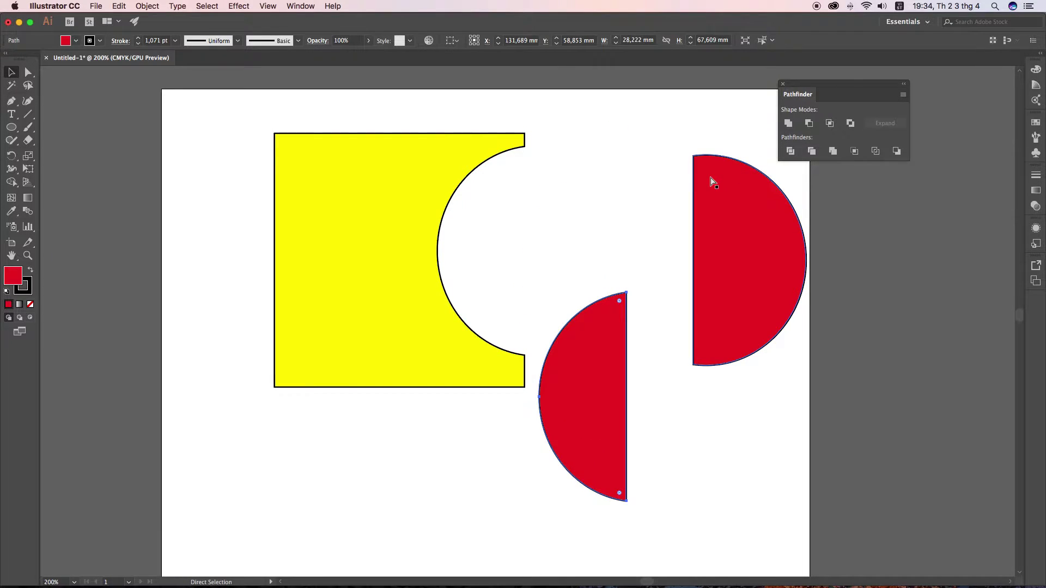
key(super+z)
key(super+z)
key(super+z)
key(super+z)
key(super+z)
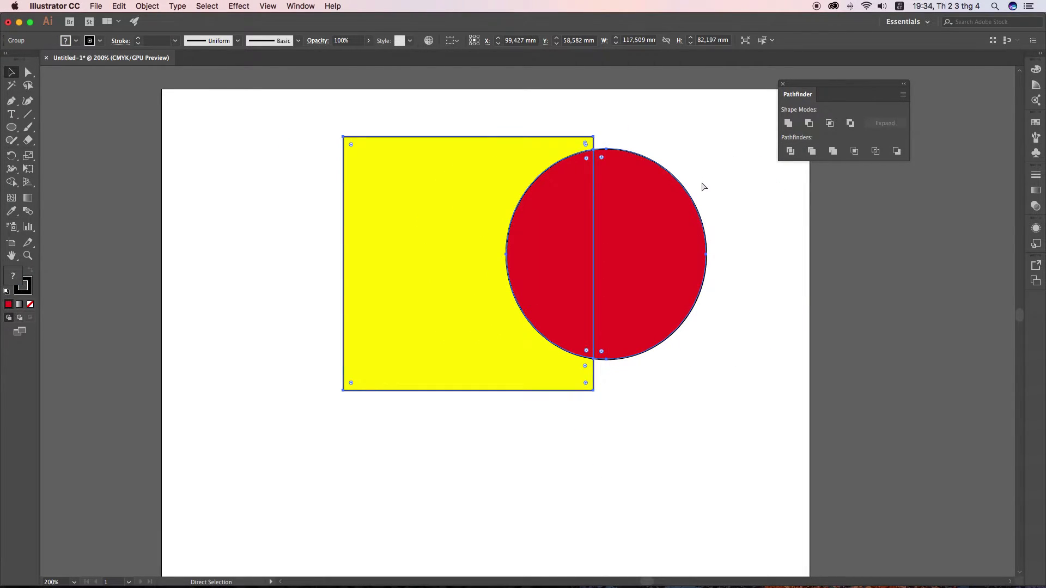
key(super+z)
Step: Undo back to the undivided square and circle, with the red circle over the square's right edge
key(super+z)
key(super+z)
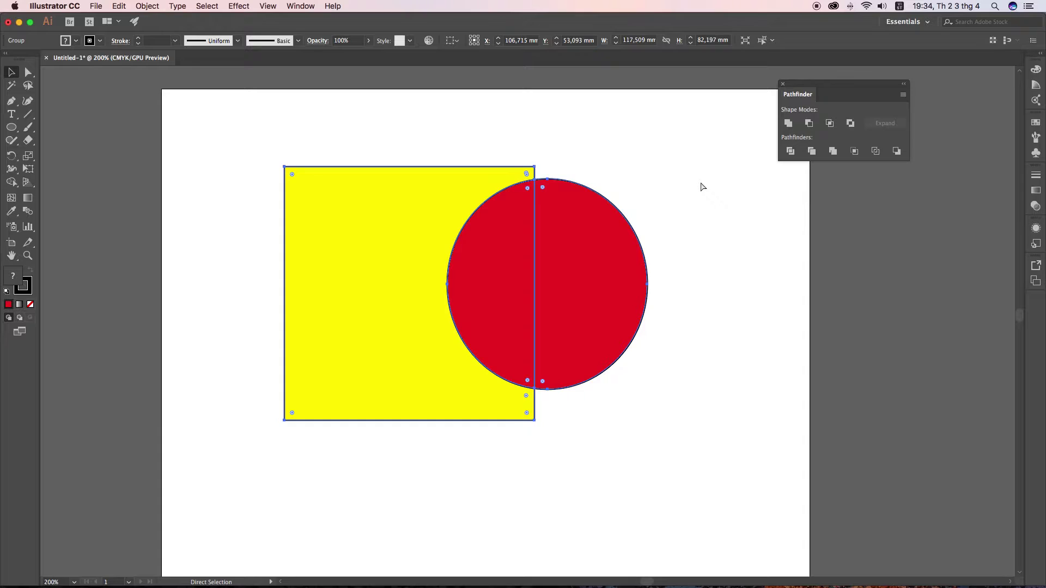
key(super+z)
key(super+z)
key(super+z)
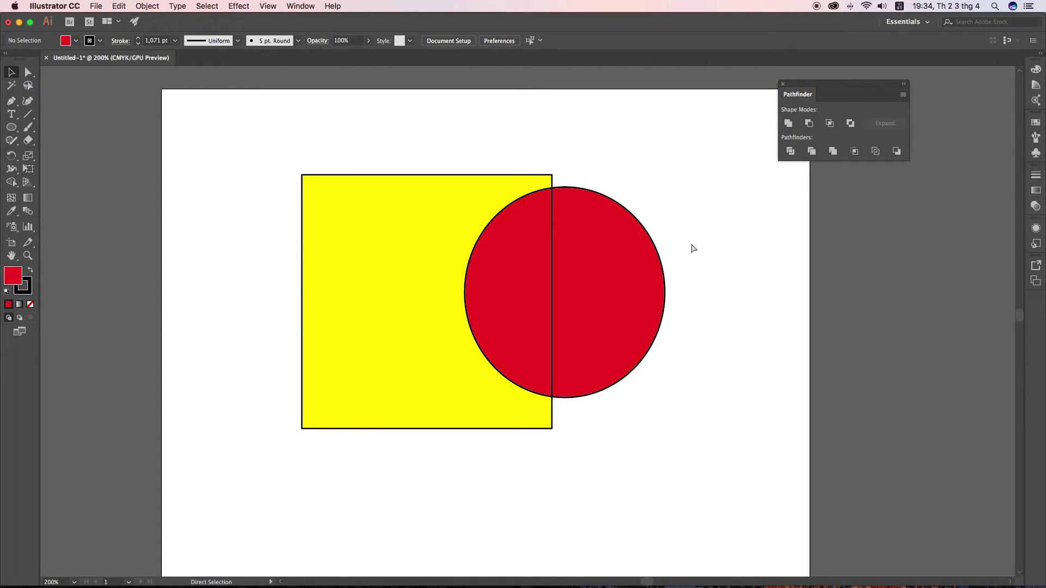
key(super+z)
key(super+z)
key(super+z)
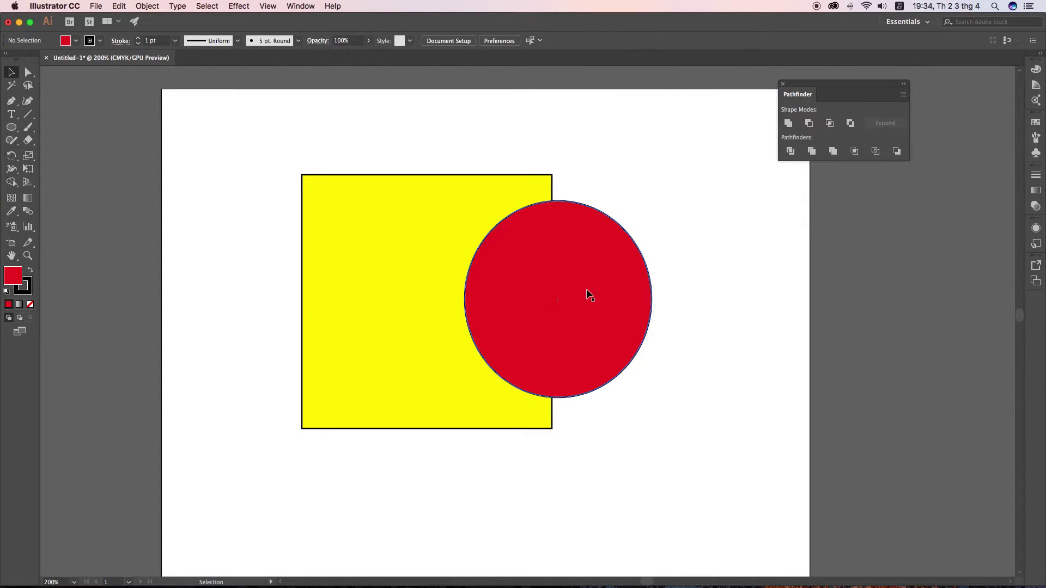
key(super+z)
drag(614, 265, 540, 287)
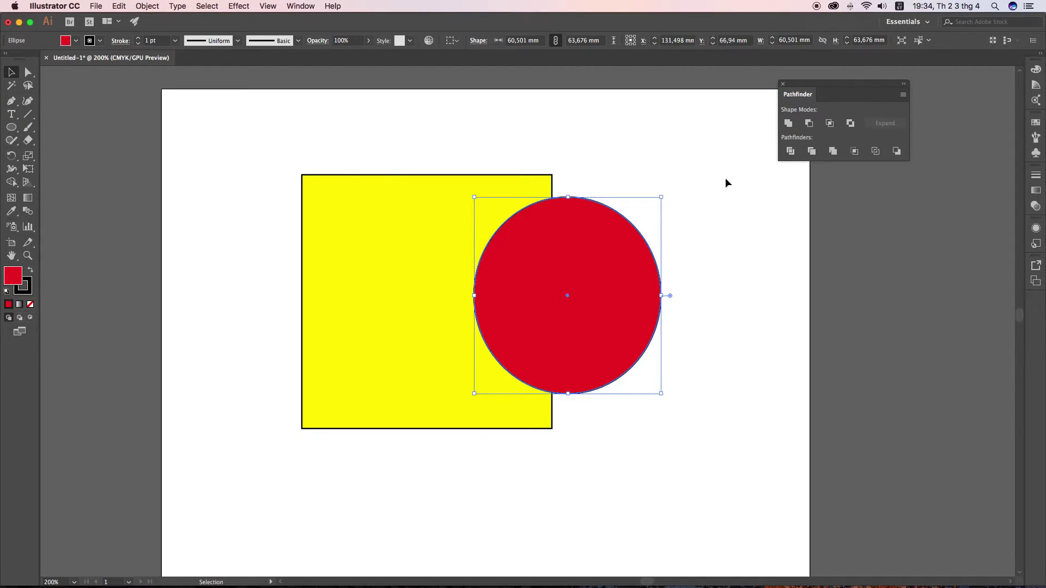
scroll(621, 210, down, 1)
scroll(611, 188, down, 1)
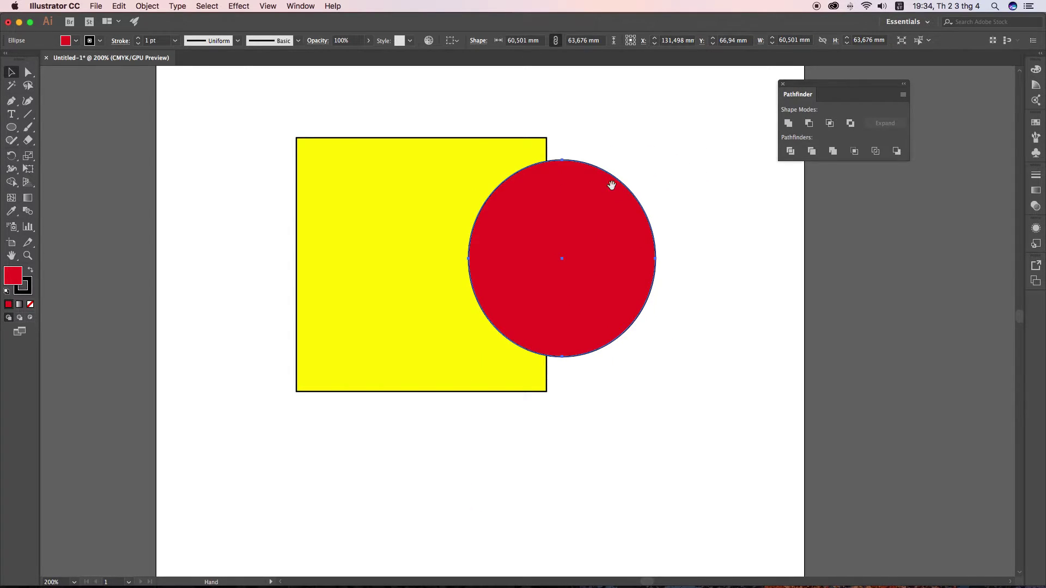
scroll(619, 206, up, 1)
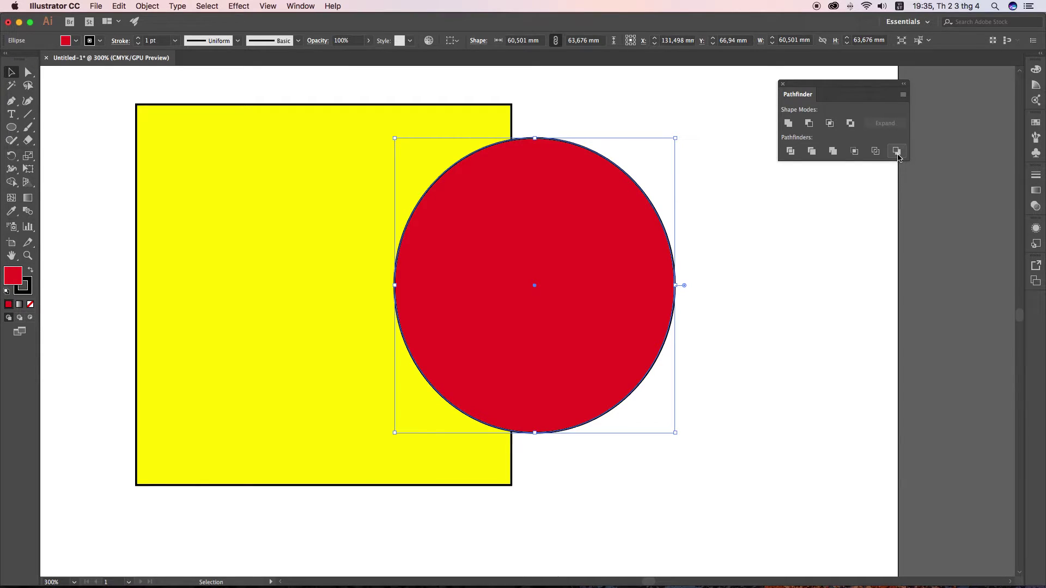
mouse_move(742, 373)
mouse_down()
mouse_move(257, 209)
mouse_move(201, 178)
mouse_up()
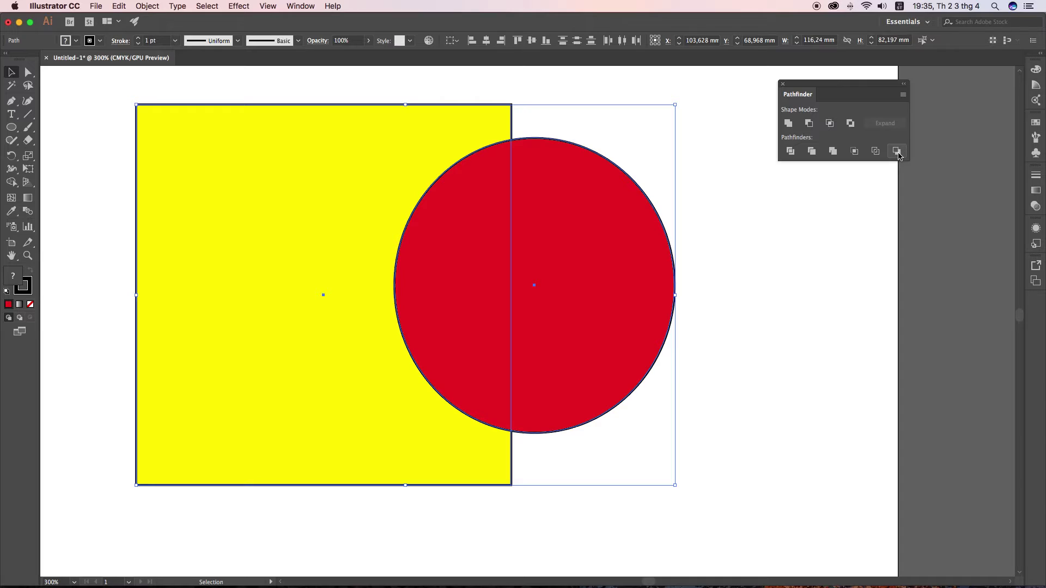
click(897, 152)
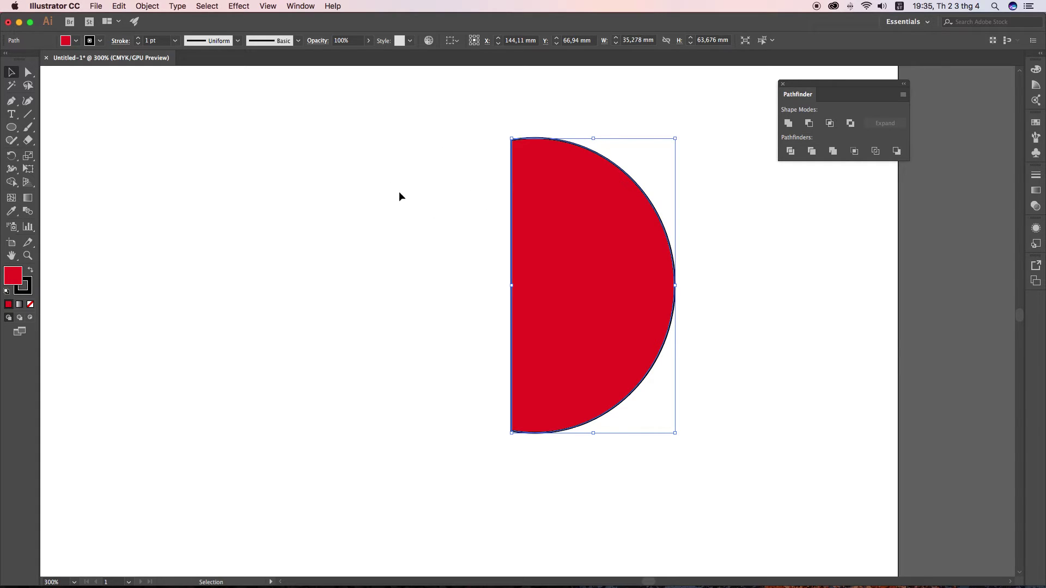
key(a)
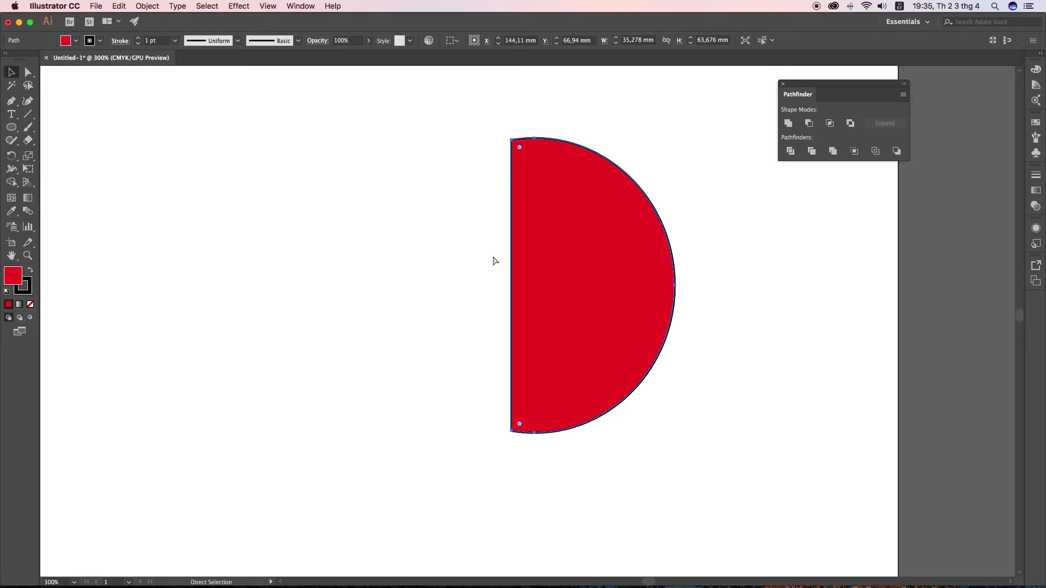
key(ctrl+z)
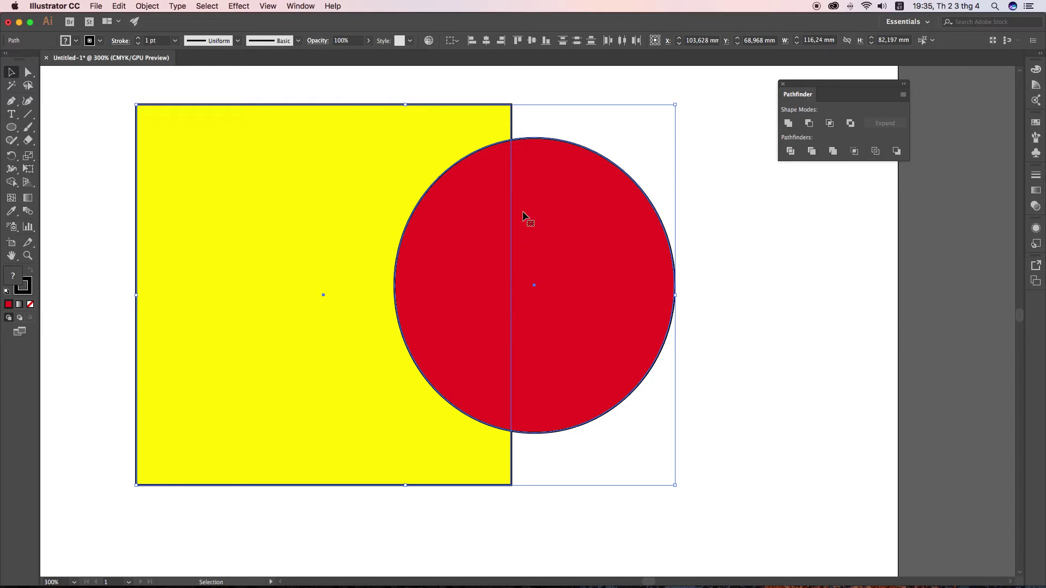
click(896, 151)
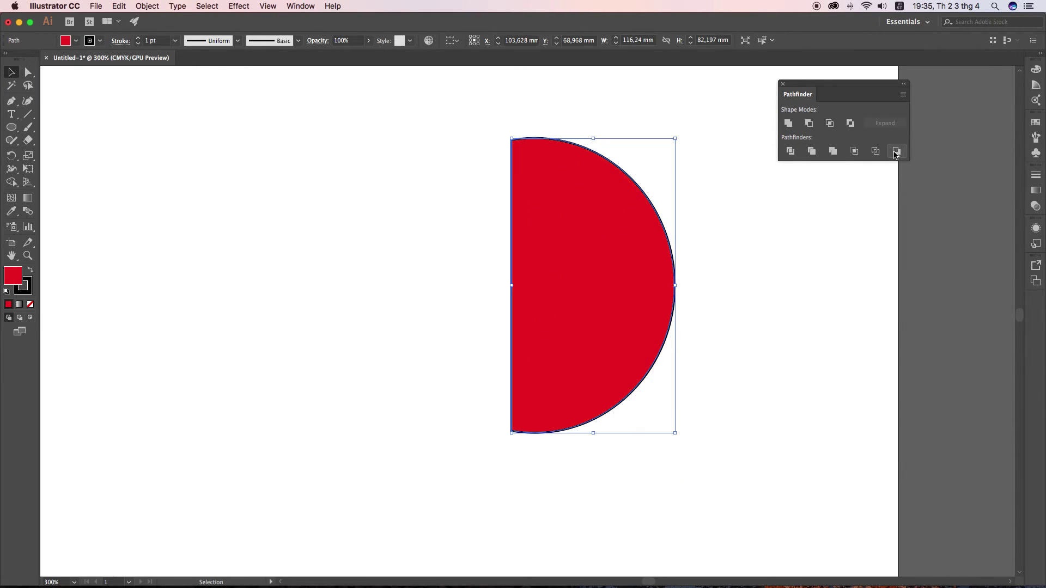
key(super+z)
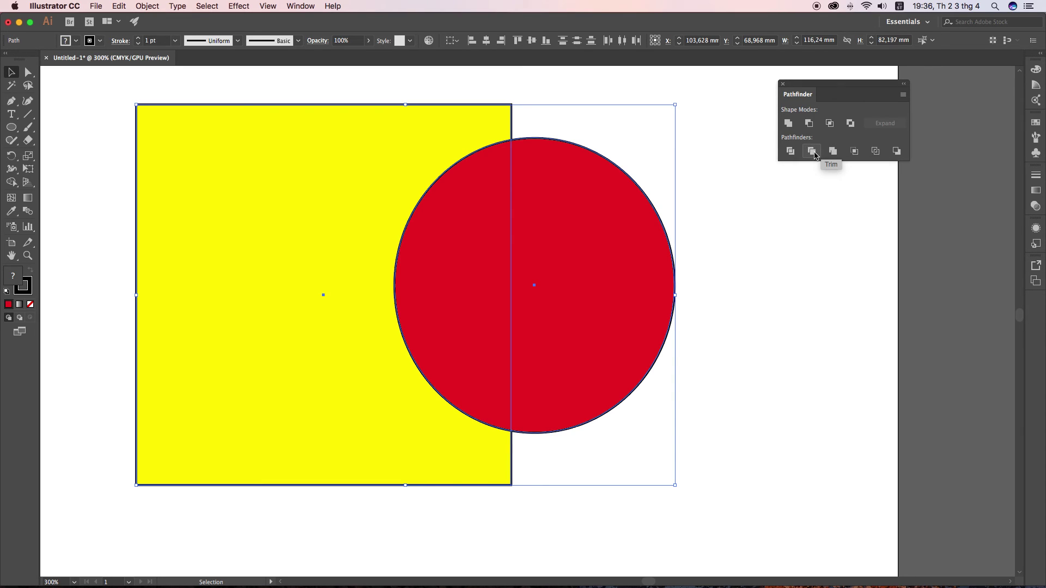
Step: Close the Pathfinder panel
click(784, 85)
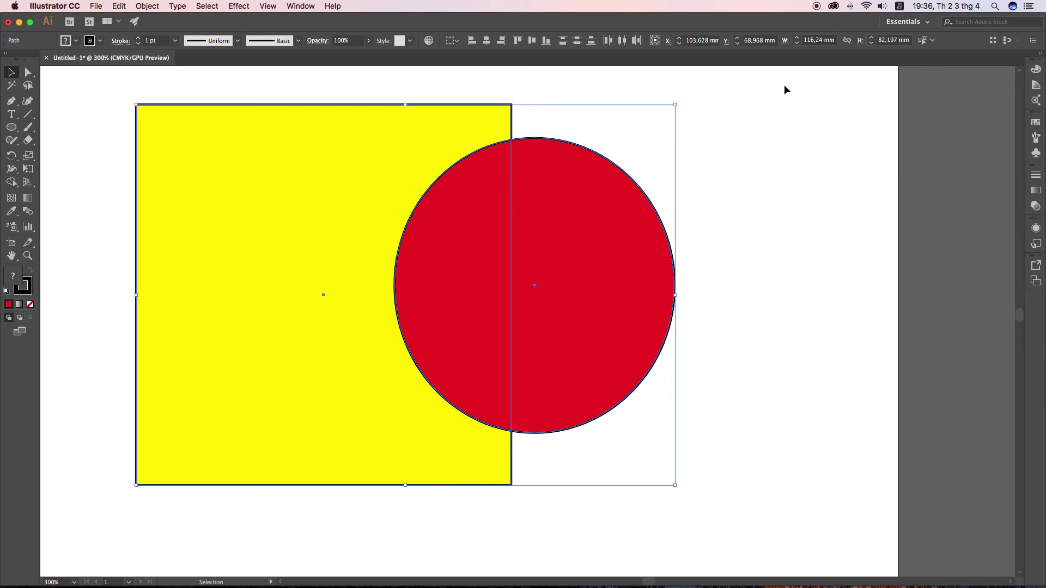